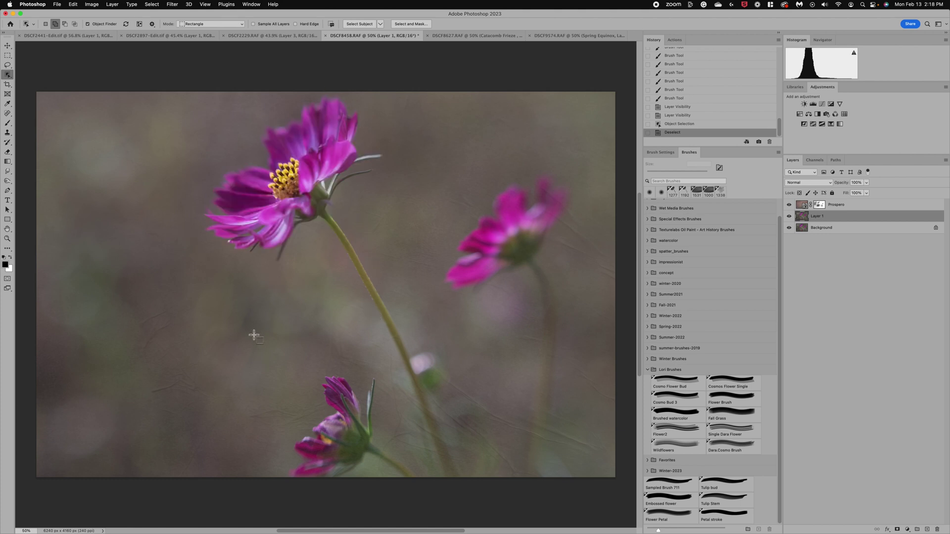
Step: Select the left cosmos bloom and its stem with the Object Selection Tool
right_click(7, 77)
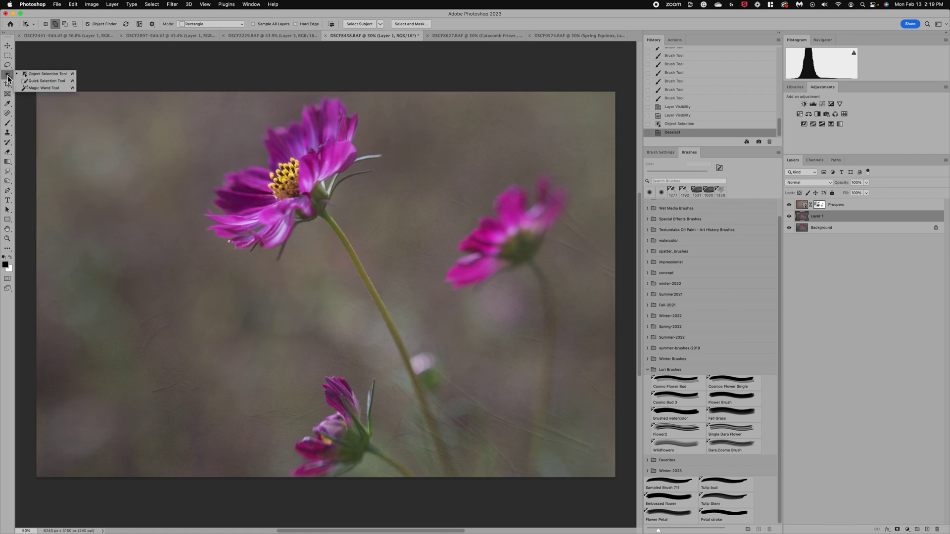
left_click(43, 74)
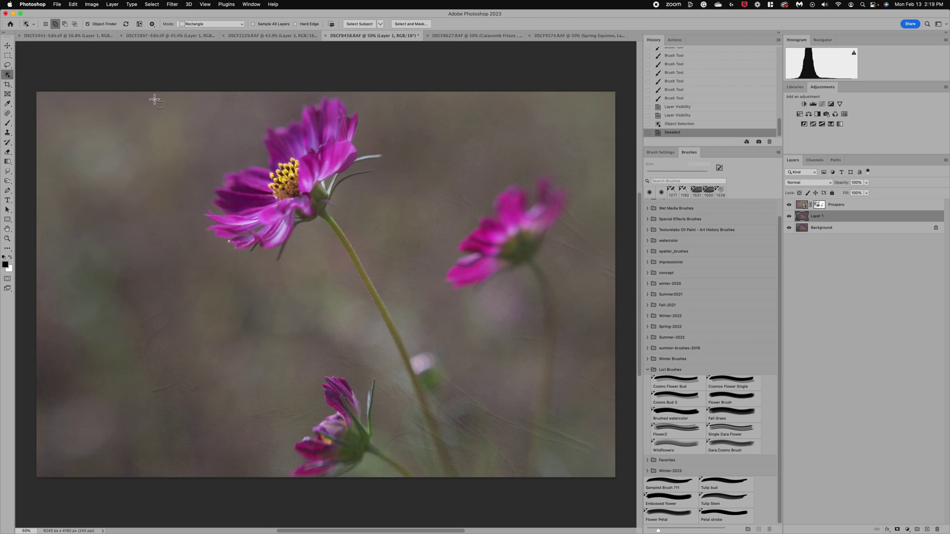
left_click_drag(154, 99, 410, 352)
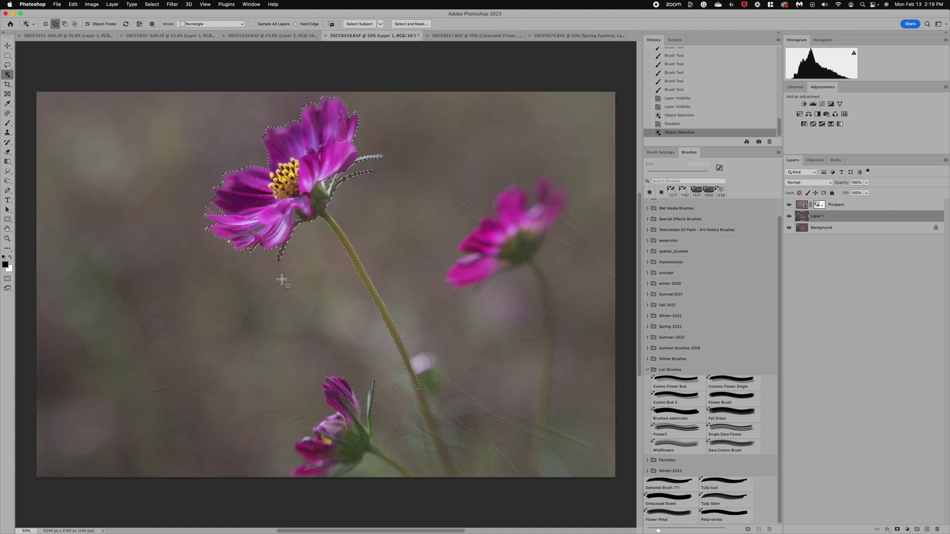
Step: Create a new blank document using the Custom 1531 x 1341 px preset
left_click(10, 25)
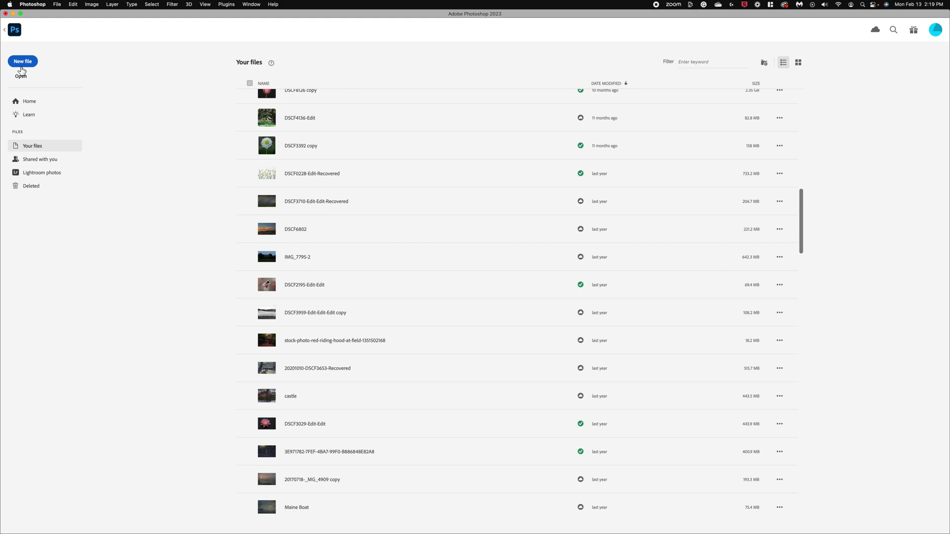
left_click(20, 65)
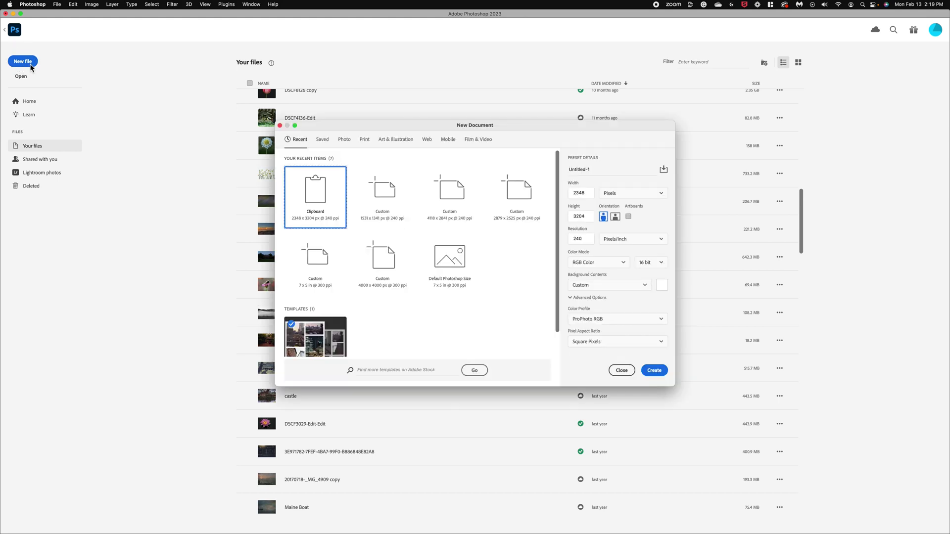
left_click(388, 192)
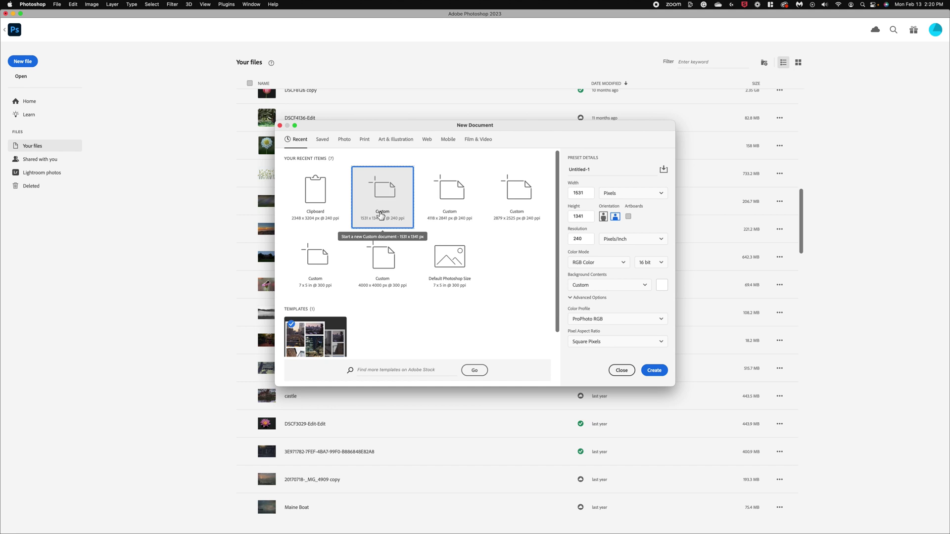
left_click(654, 371)
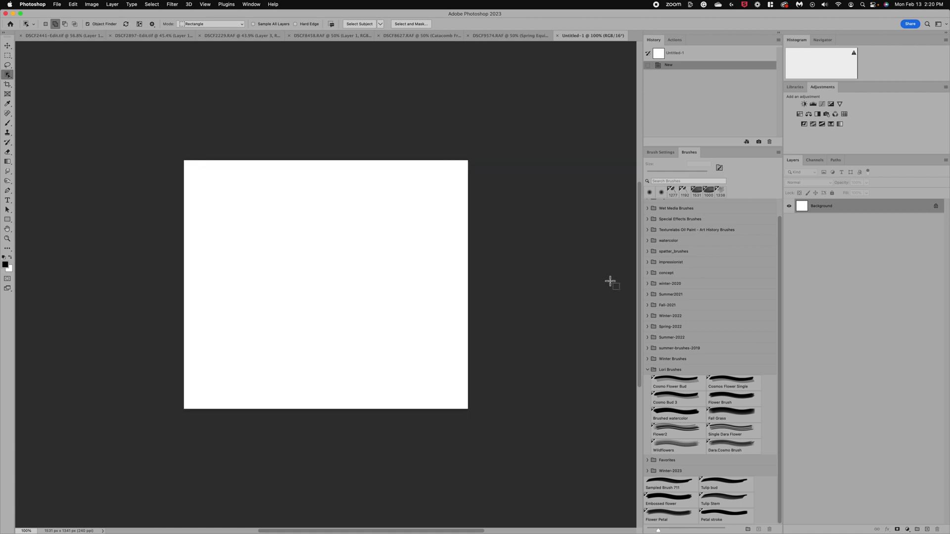
Step: Paste the cosmos cutout as Layer 1, scale it to about 41%, and centre it
key("super+v")
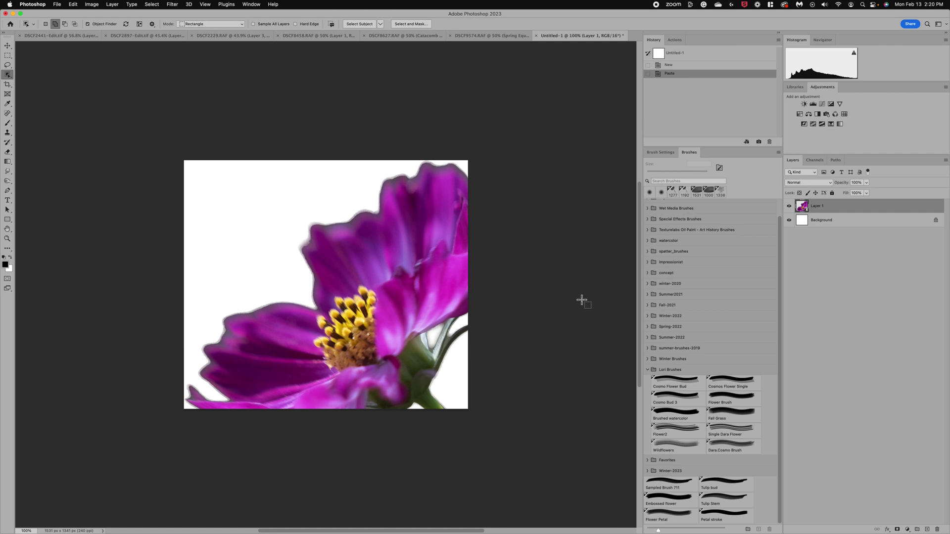
key("super+t")
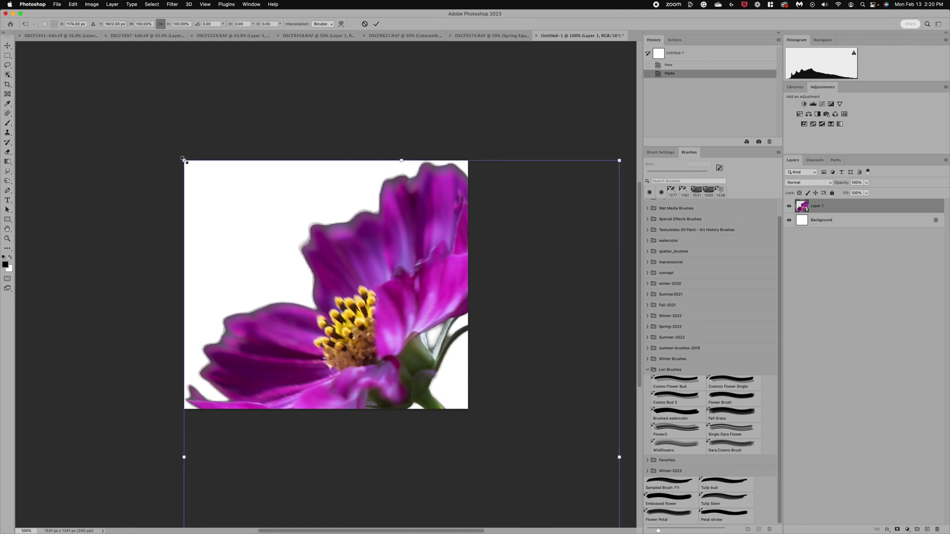
left_click_drag(185, 161, 194, 115)
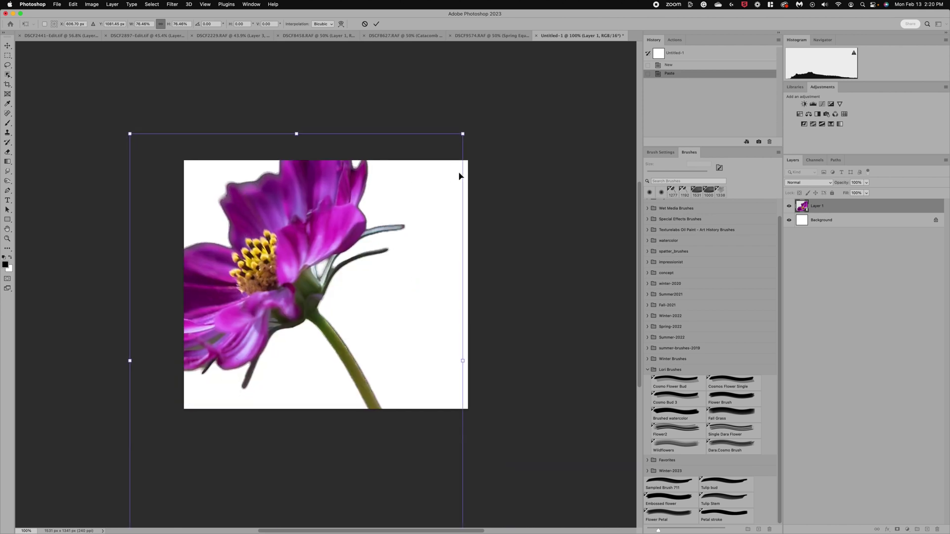
left_click_drag(463, 133, 290, 273)
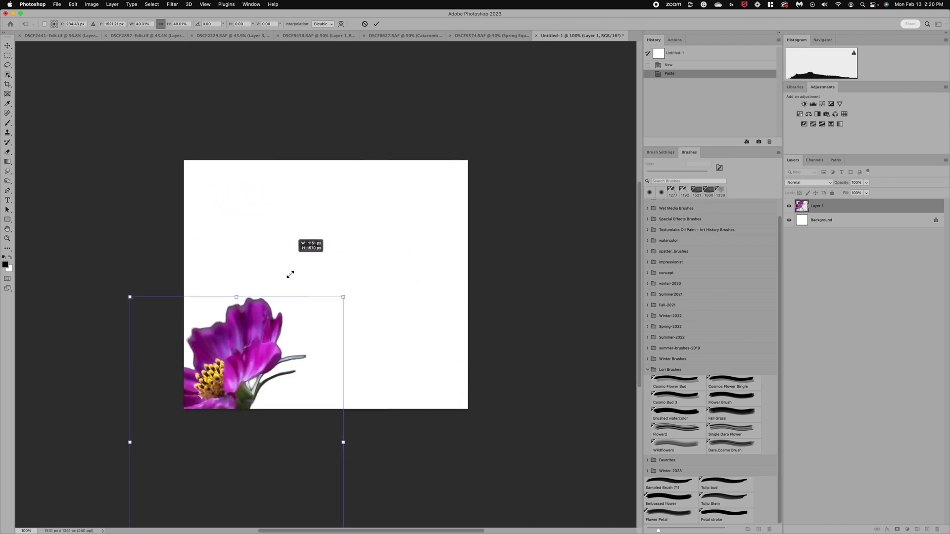
left_click_drag(276, 316, 362, 201)
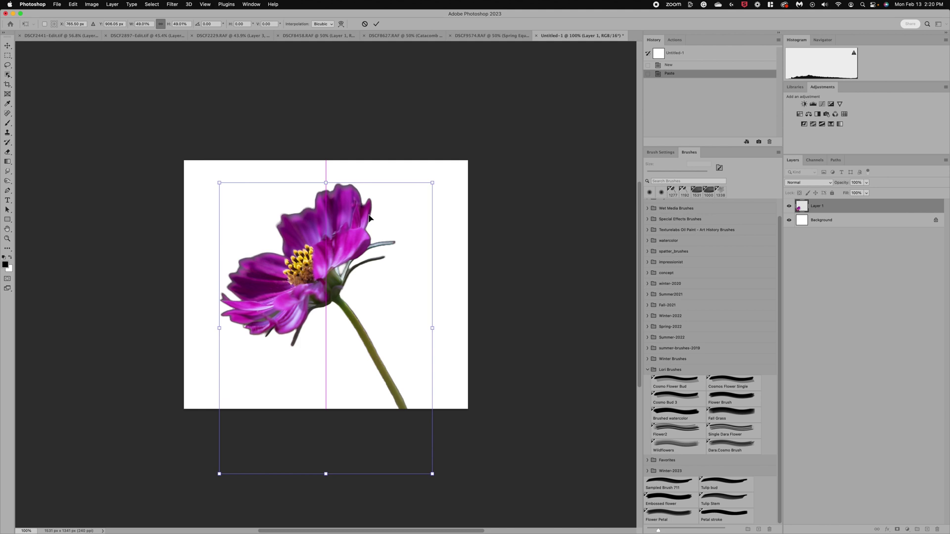
left_click_drag(435, 182, 373, 233)
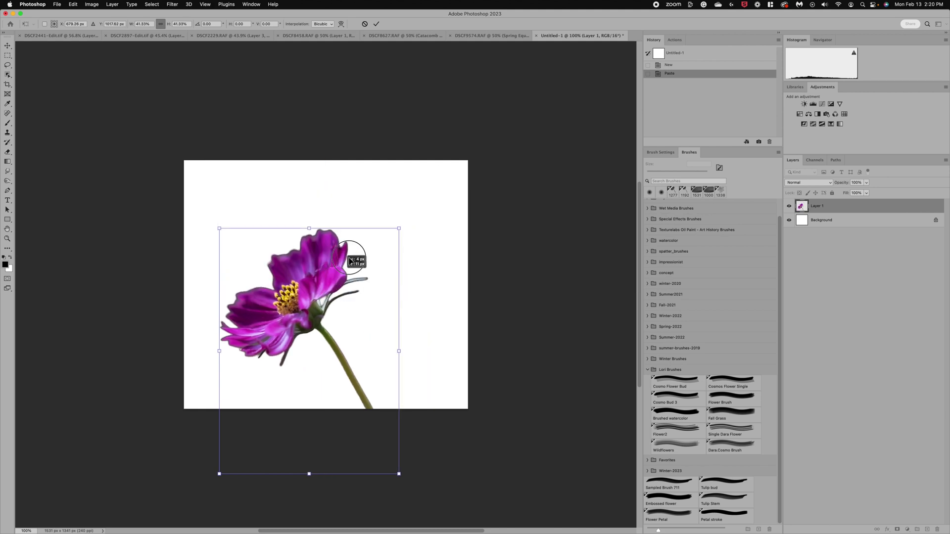
left_click_drag(338, 283, 355, 244)
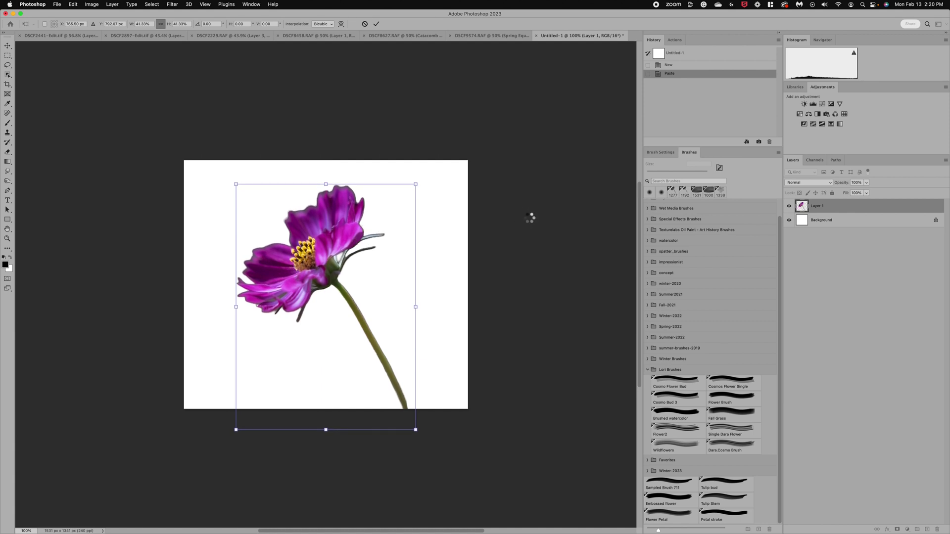
key("Return")
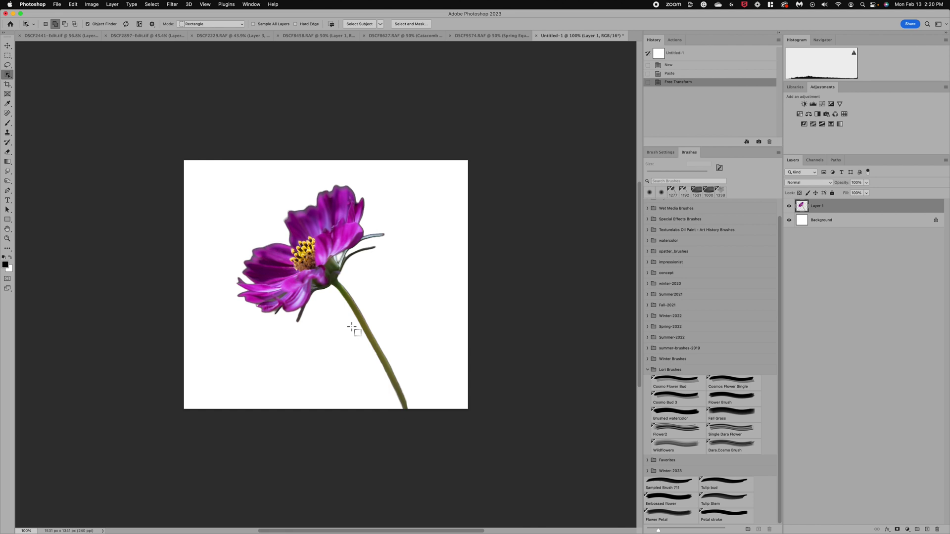
Step: Define a brush preset from the flower image named 'Cosmo flower'
left_click(73, 5)
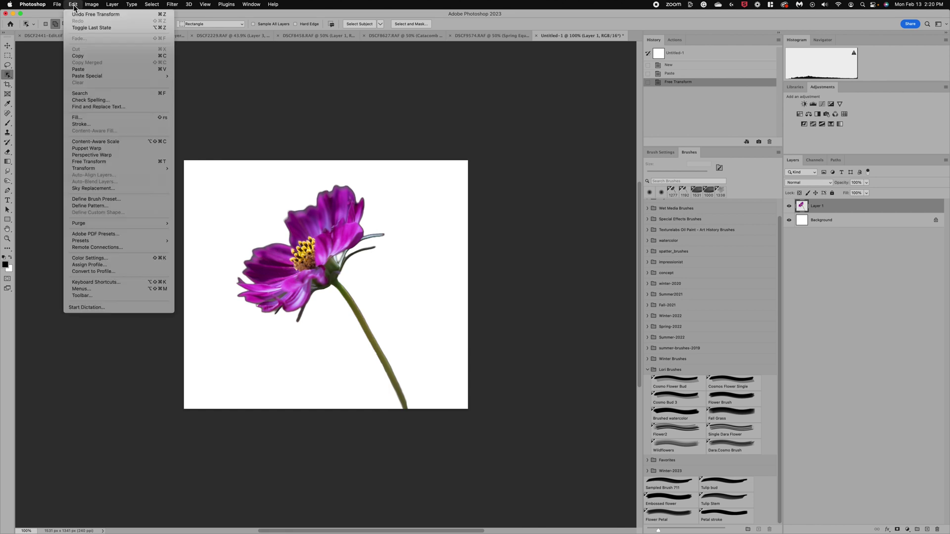
left_click(114, 200)
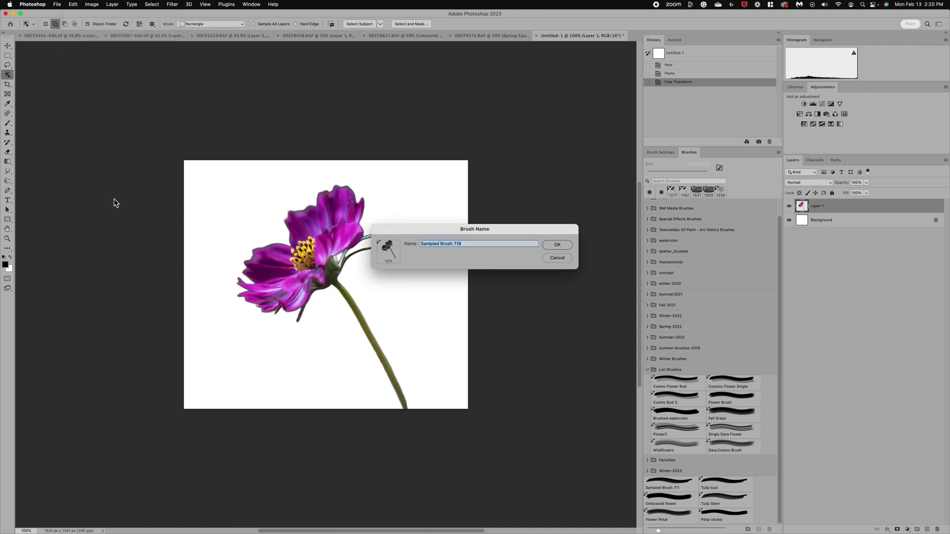
type("Cosmo flower bruysh")
key("BackSpace")
key("BackSpace")
key("BackSpace")
type("purpl")
key("BackSpace")
key("BackSpace")
key("BackSpace")
key("BackSpace")
key("BackSpace")
left_click(558, 245)
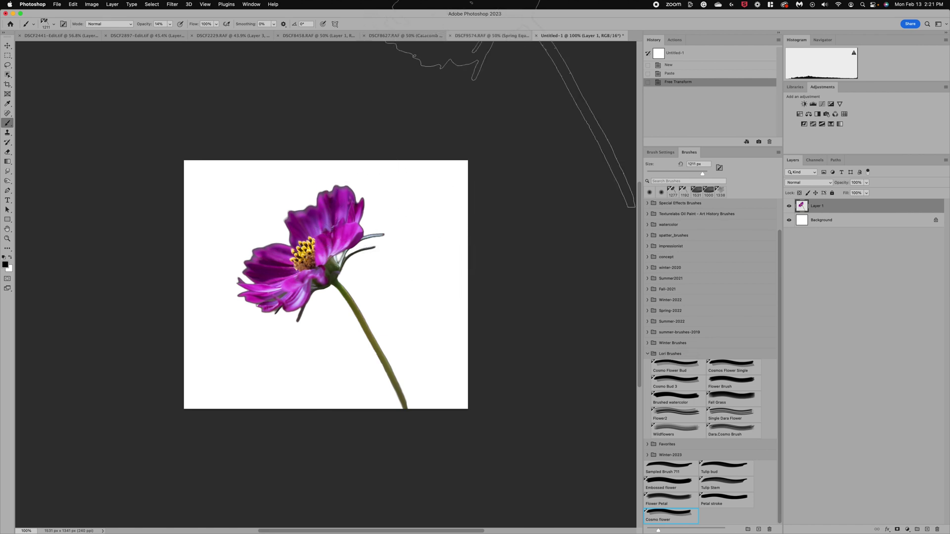
Step: On the cosmos photo, deselect and sample the magenta petal colour for painting
left_click(508, 38)
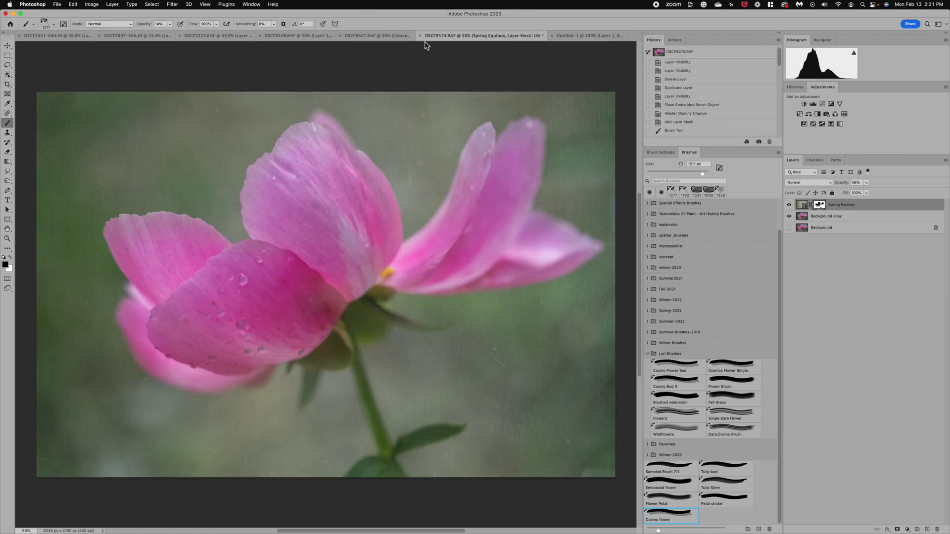
left_click(394, 41)
left_click(310, 37)
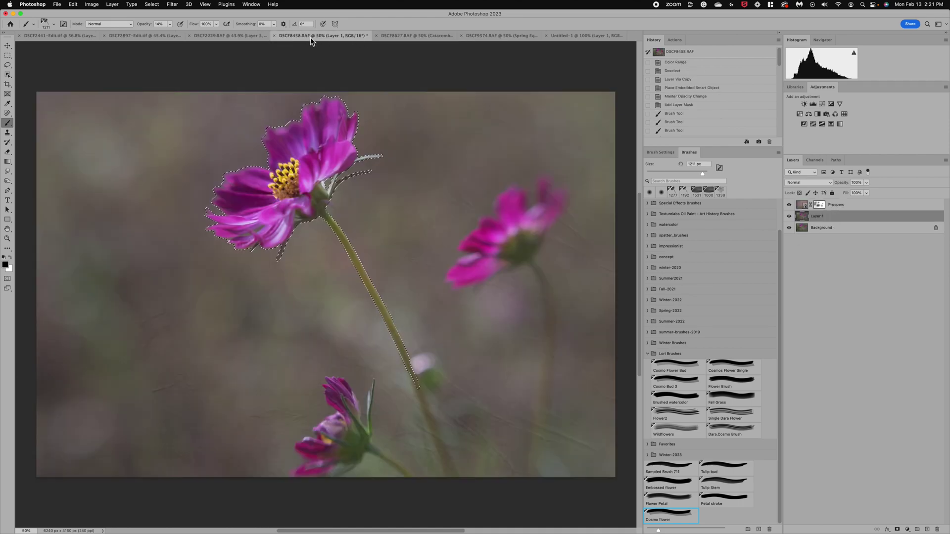
key("super+d")
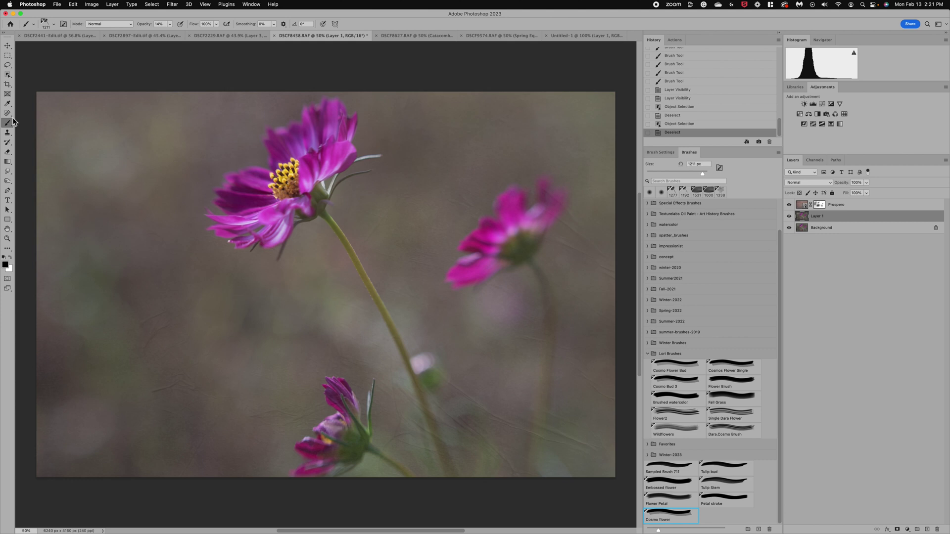
left_click(7, 103)
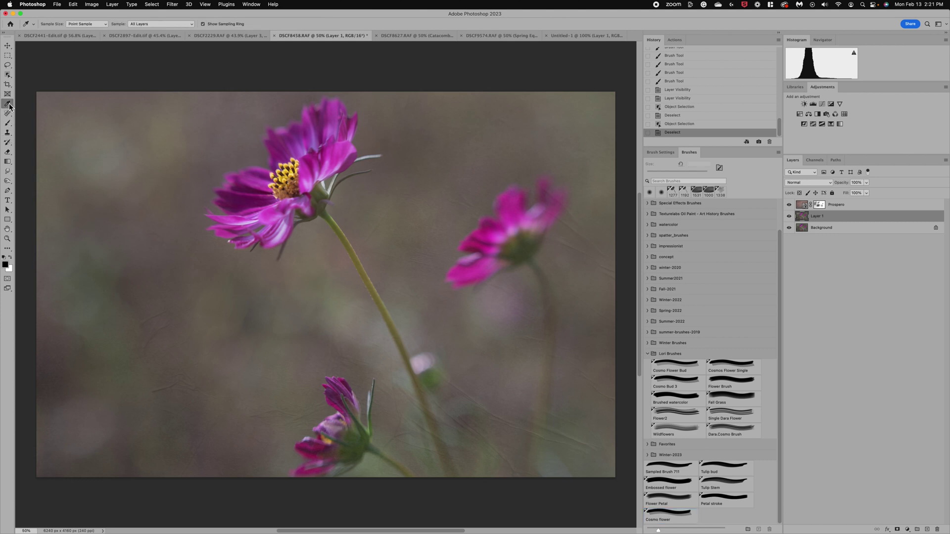
left_click(275, 214)
left_click(9, 124)
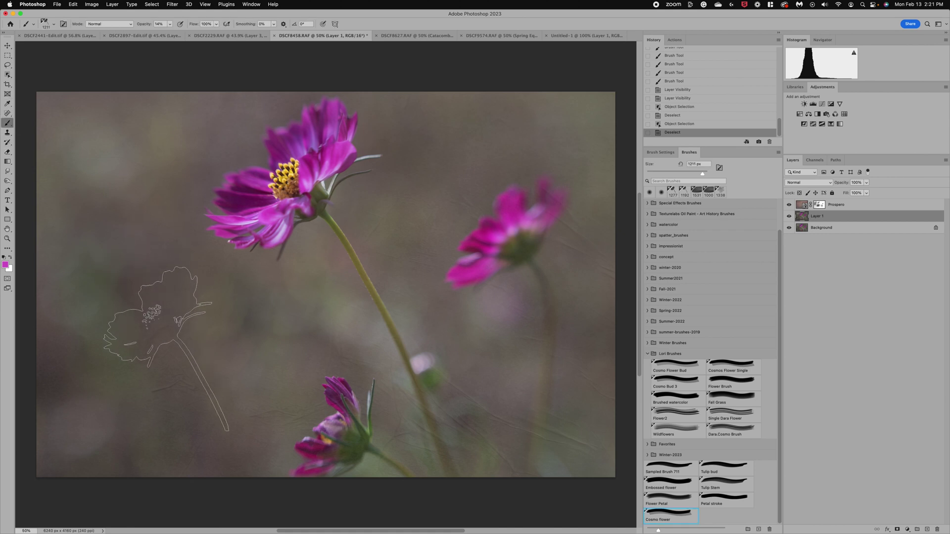
Step: Test Cosmo flower stamps, raising opacity to 98%, then undo all three
left_click(162, 392)
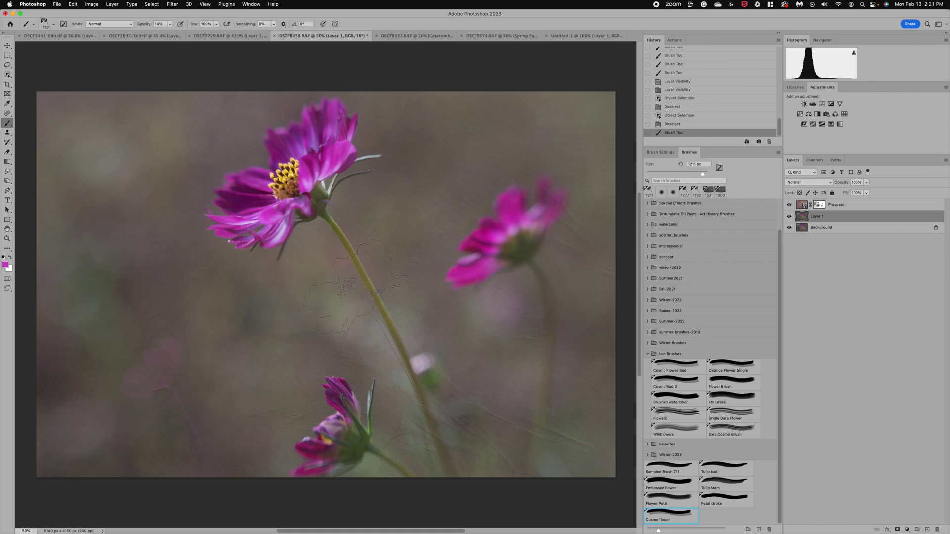
left_click(170, 24)
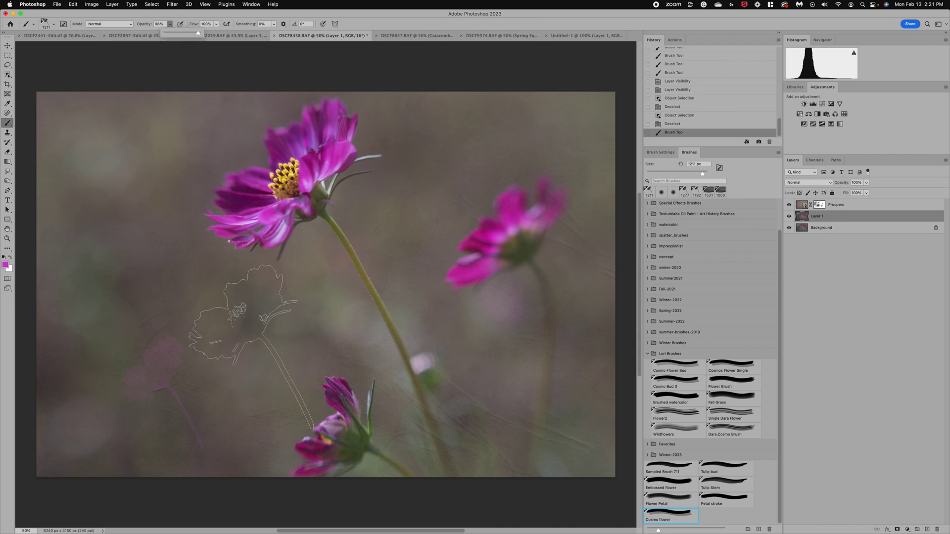
left_click(253, 346)
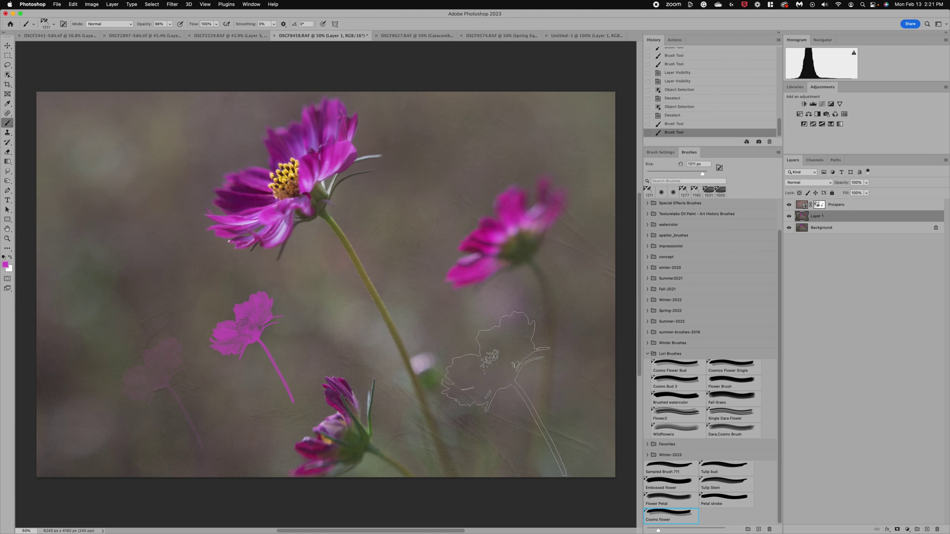
left_click(504, 393)
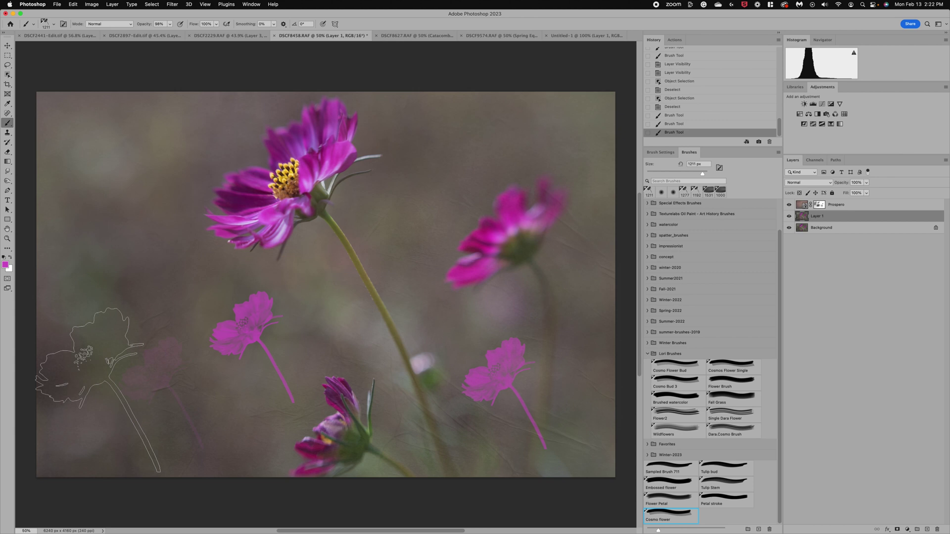
key("super+z")
key("super+z")
key("super+z")
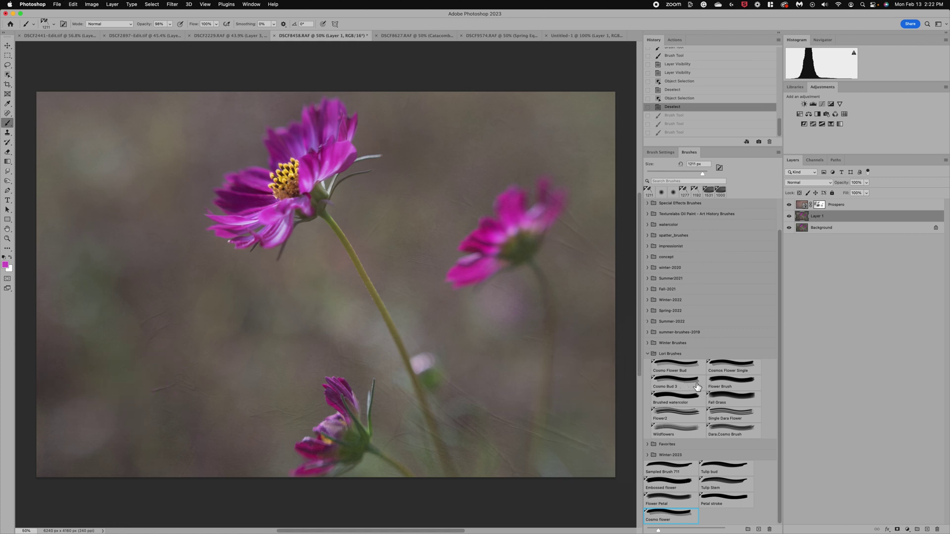
Step: Select the Flower Brush preset and size it to 1300 px
left_click(731, 382)
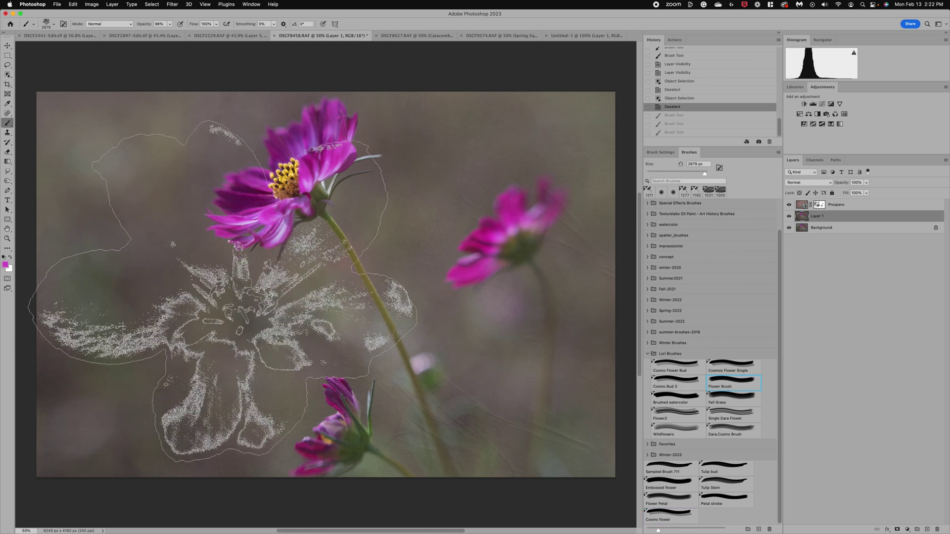
key("bracketleft")
key("bracketleft")
key("bracketleft")
key("bracketleft")
key("bracketleft")
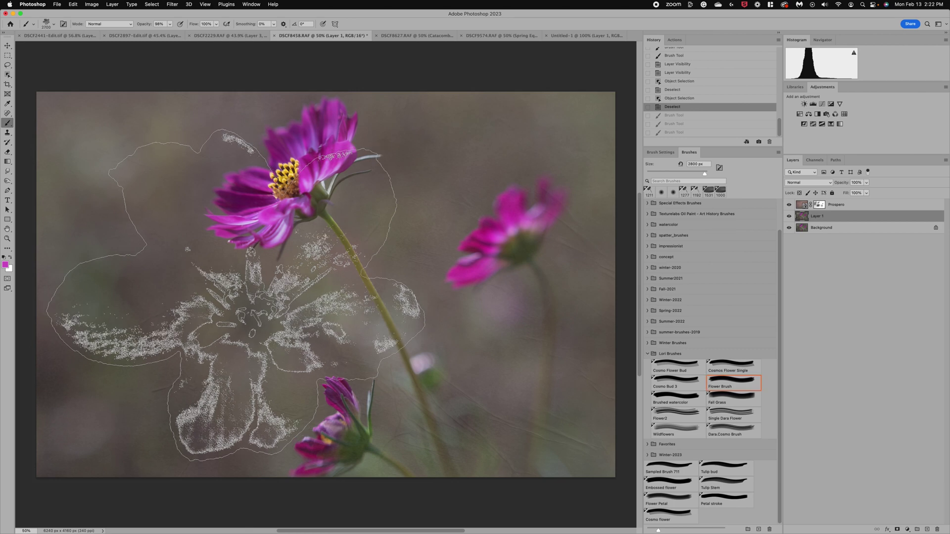
key("bracketleft")
key("bracketleft")
key("bracketleft")
key("bracketleft")
key("bracketleft")
key("bracketleft")
key("bracketleft")
key("bracketleft")
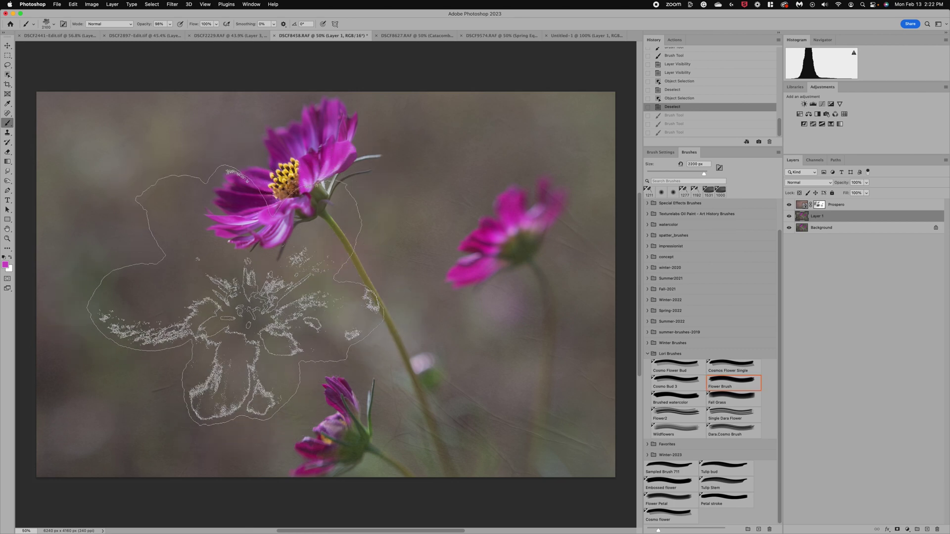
key("bracketleft")
key("bracketleft")
key("bracketleft")
key("bracketleft")
key("bracketleft")
key("bracketleft")
key("bracketleft")
key("bracketleft")
key("bracketleft")
key("bracketleft")
key("bracketleft")
key("bracketleft")
key("bracketleft")
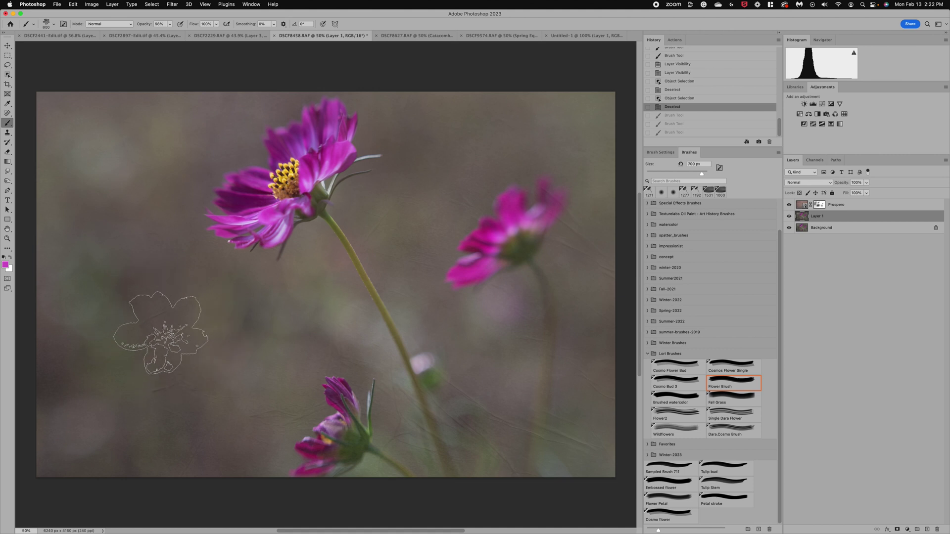
key("bracketright")
key("bracketright")
key("bracketright")
key("bracketright")
key("bracketright")
key("bracketright")
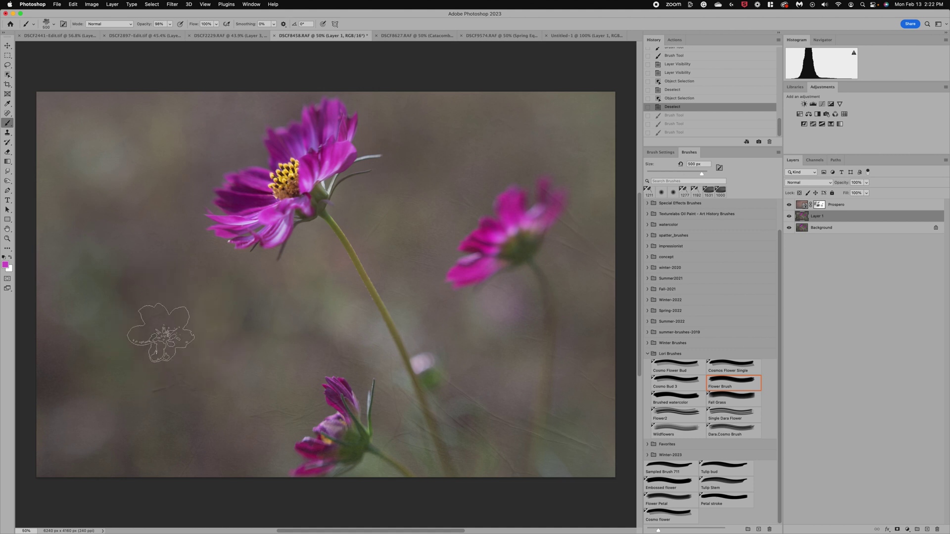
key("bracketright")
key("bracketright")
key("bracketright")
key("bracketright")
key("bracketright")
key("bracketright")
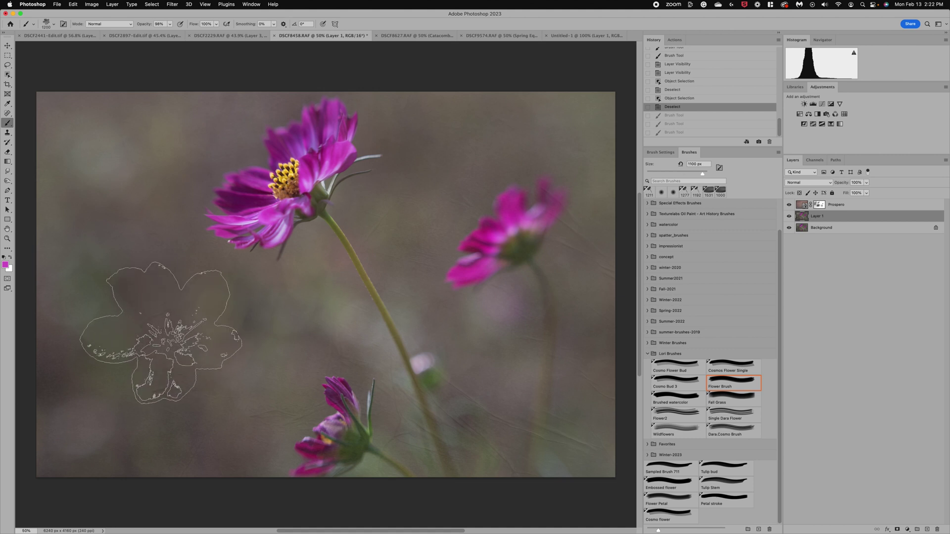
Step: Stamp three trial pink flowers on the left, then undo them
left_click(177, 327)
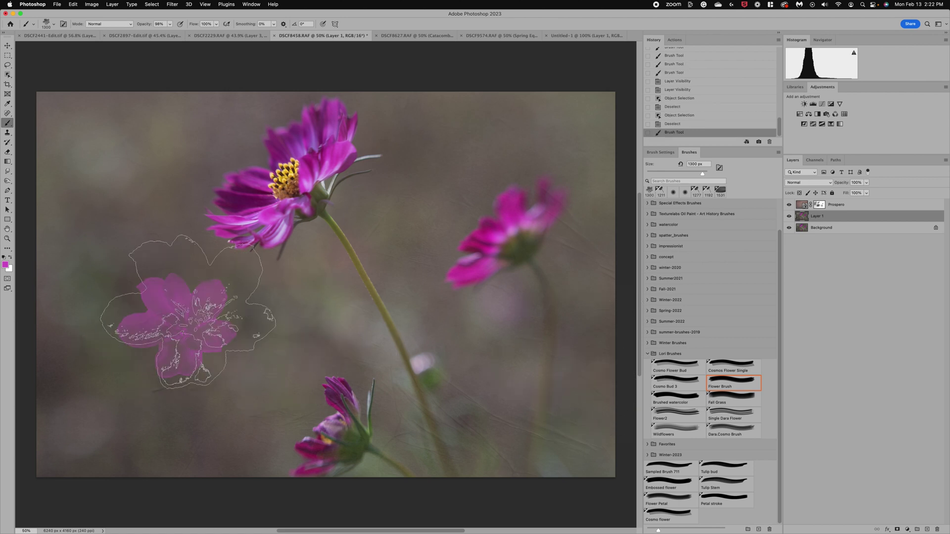
left_click(180, 324)
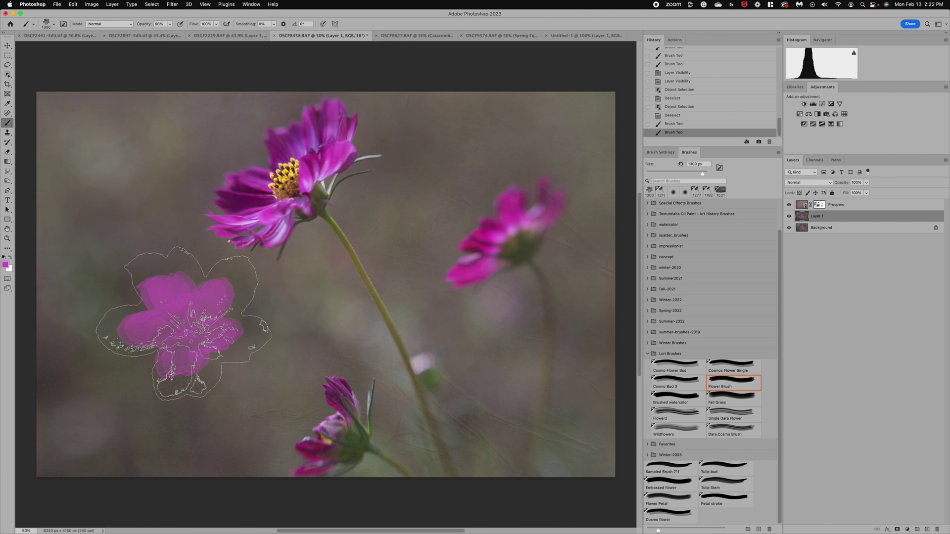
left_click(182, 324)
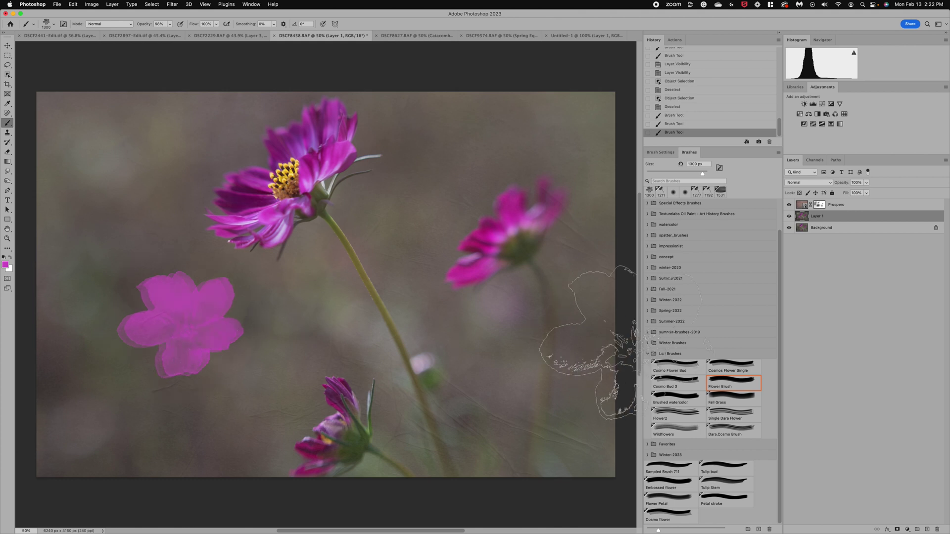
key("super+z")
key("super+z")
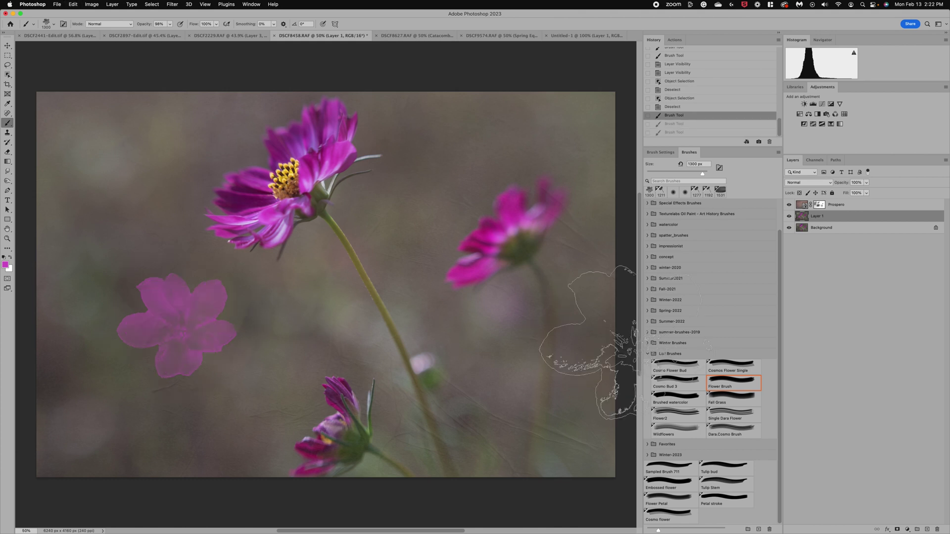
key("super+z")
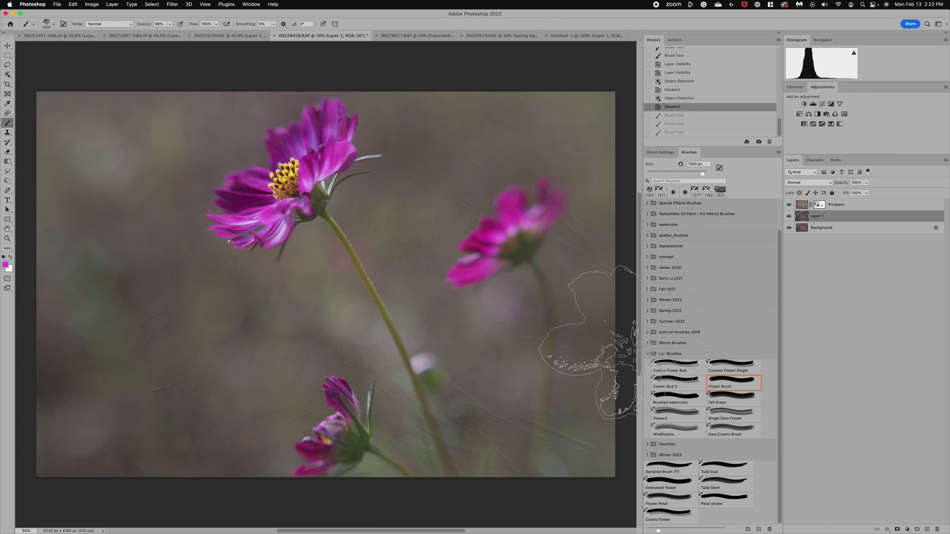
Step: Try a Brushed watercolor stroke, undo it, and select Fall Grass at 2000 px
left_click(687, 403)
left_click_drag(158, 327, 307, 332)
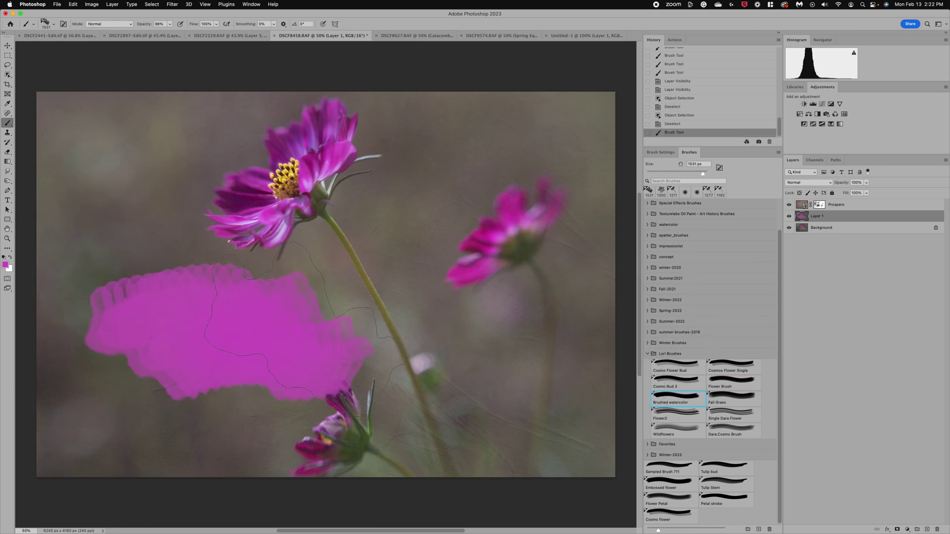
key("super+z")
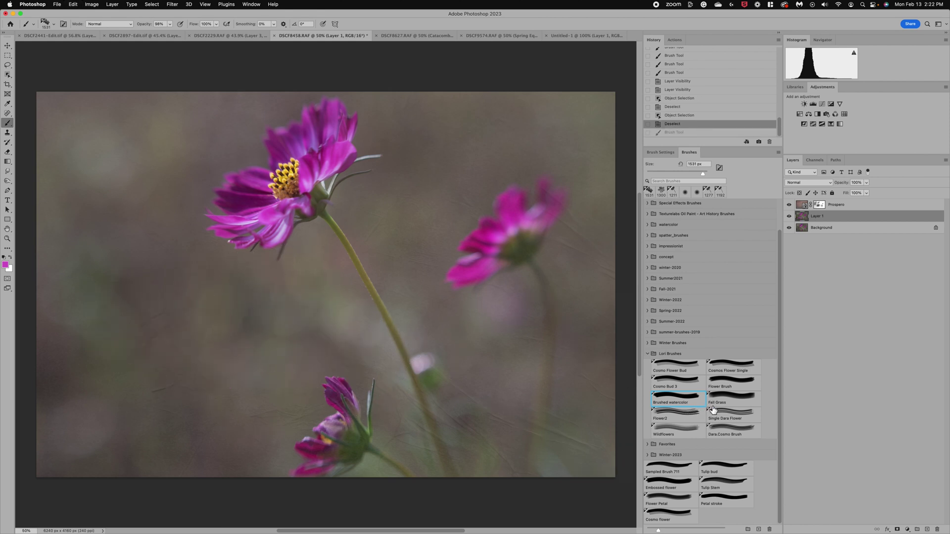
left_click(730, 405)
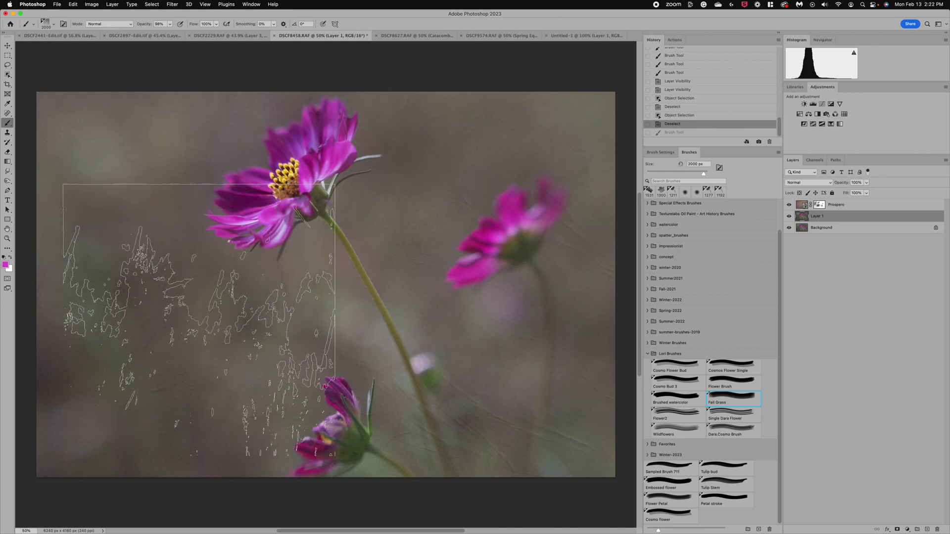
Step: Cover the left and upper photo with magenta Flower2 stamps and strokes on Layer 1
left_click(677, 414)
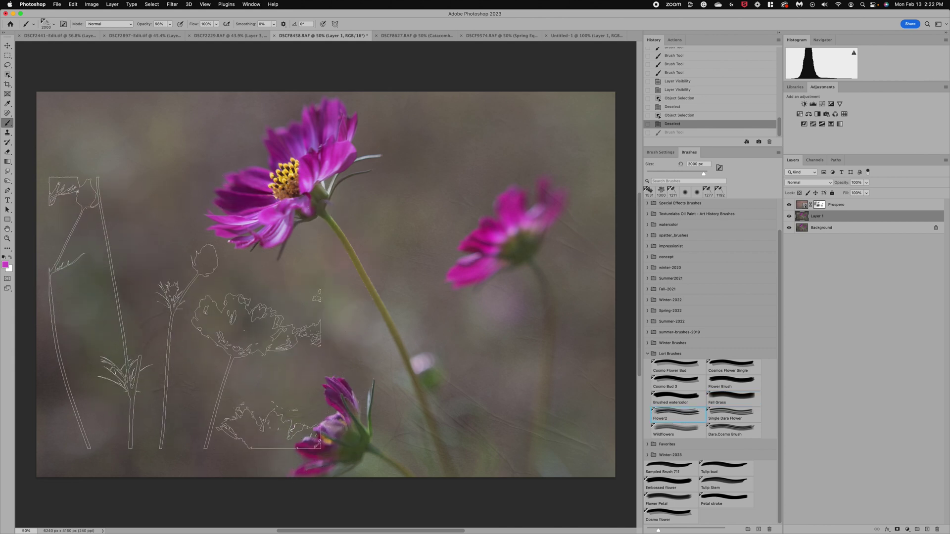
left_click(181, 341)
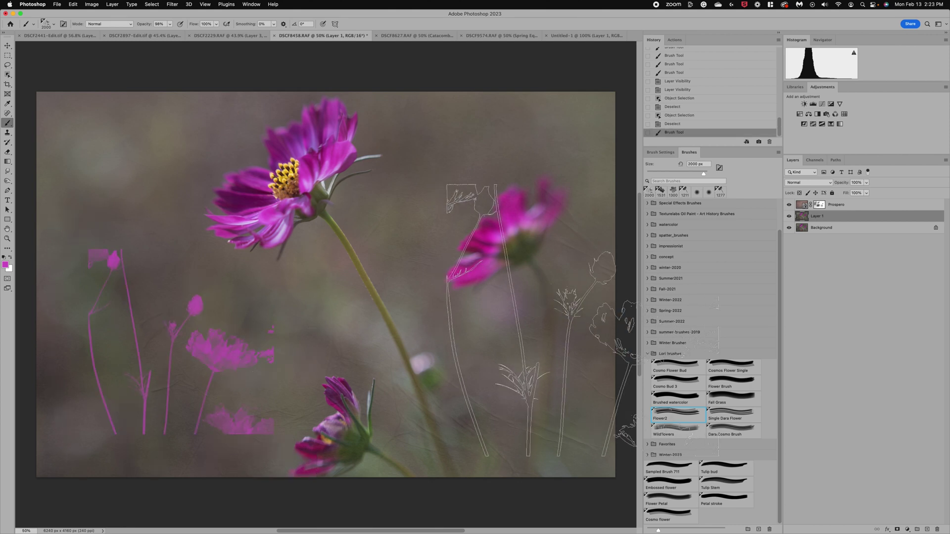
left_click(468, 364)
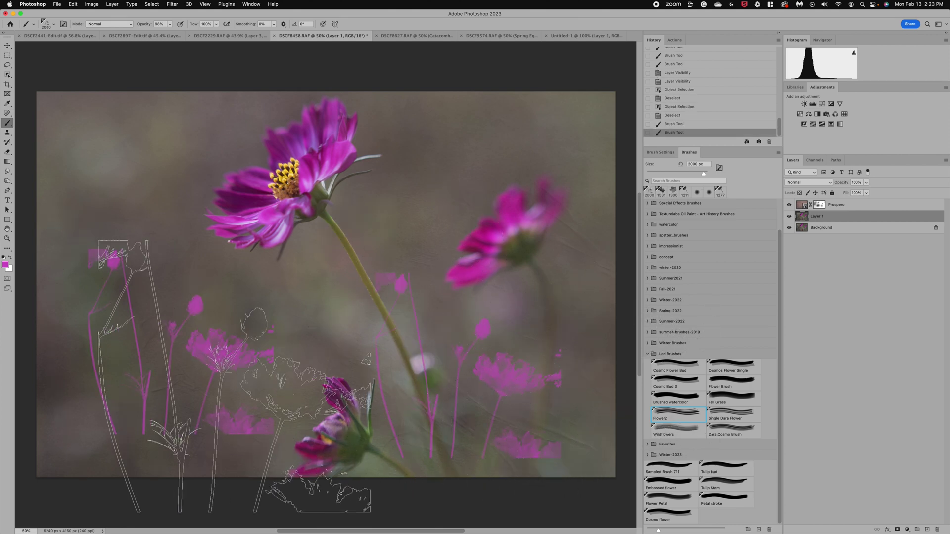
left_click_drag(265, 359, 276, 191)
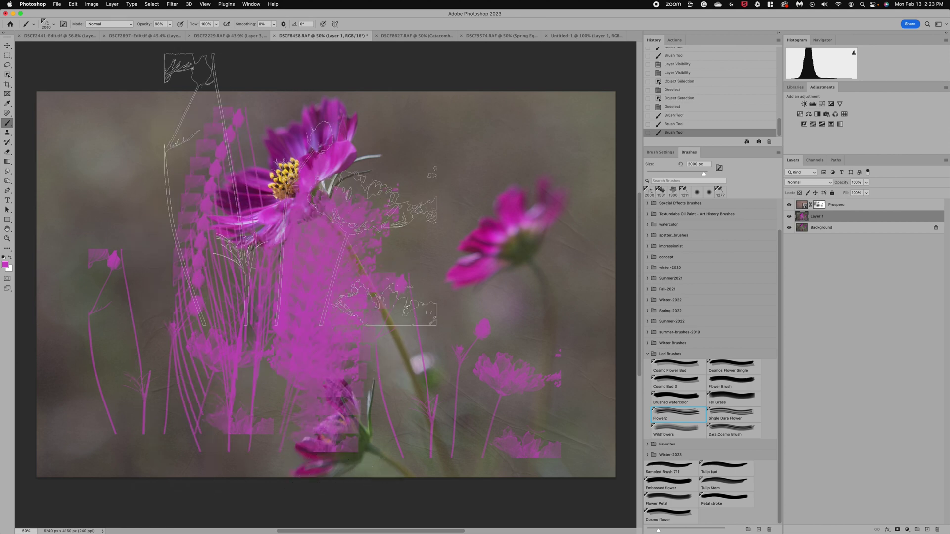
left_click_drag(357, 153, 198, 158)
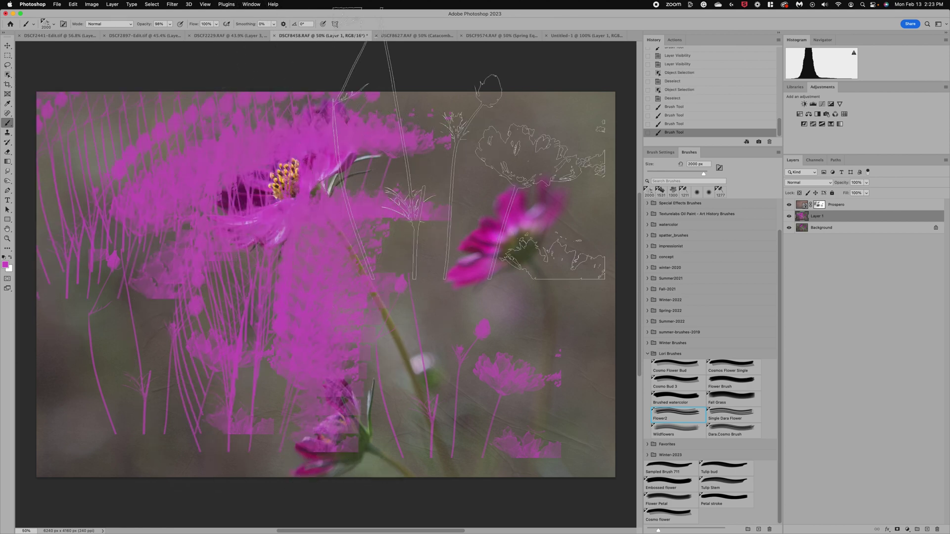
left_click(529, 168)
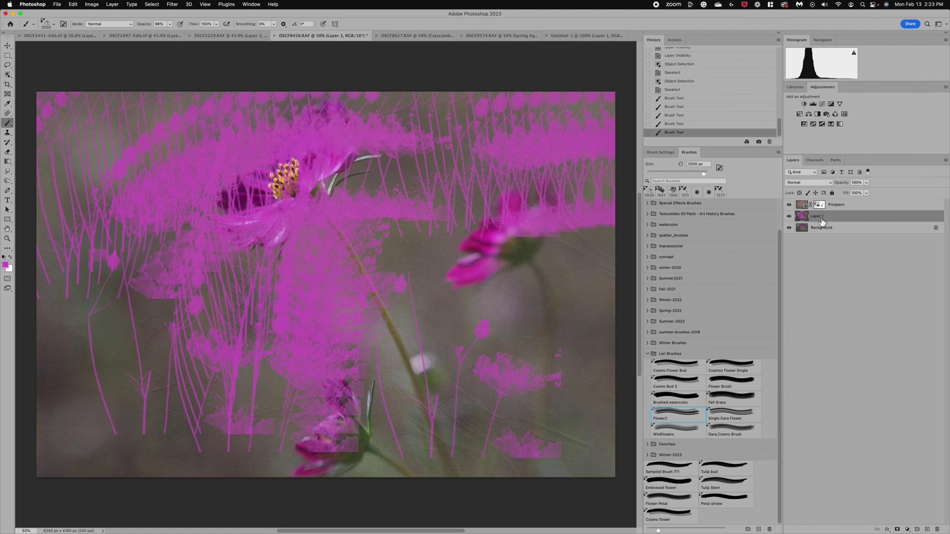
Step: Hide Layer 1, stamp two Single Dara Flowers on new Layer 2, then hide it
left_click(789, 216)
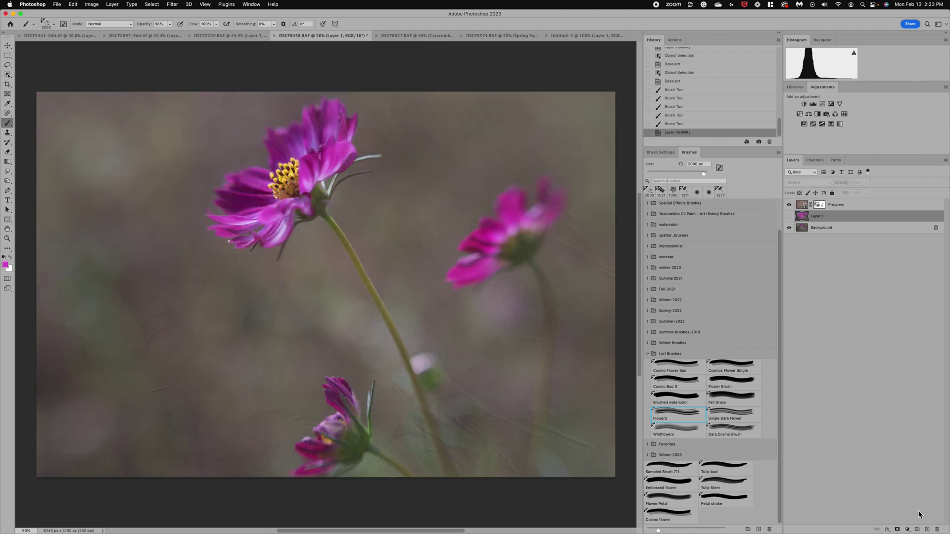
left_click(927, 529)
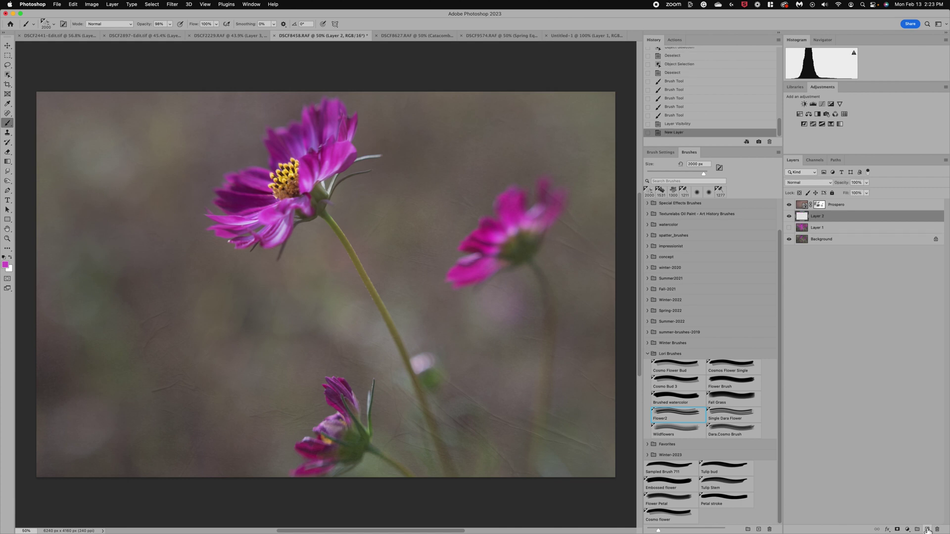
left_click(726, 420)
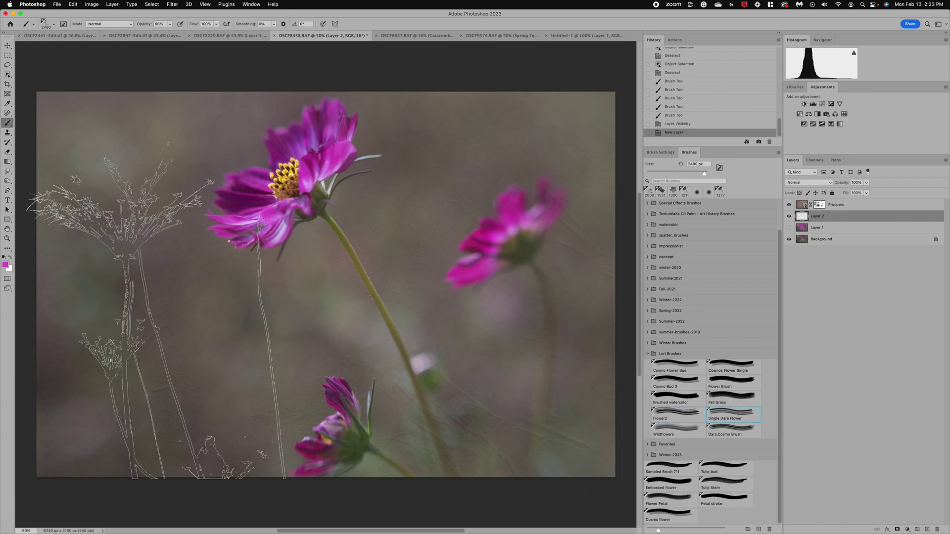
left_click(173, 331)
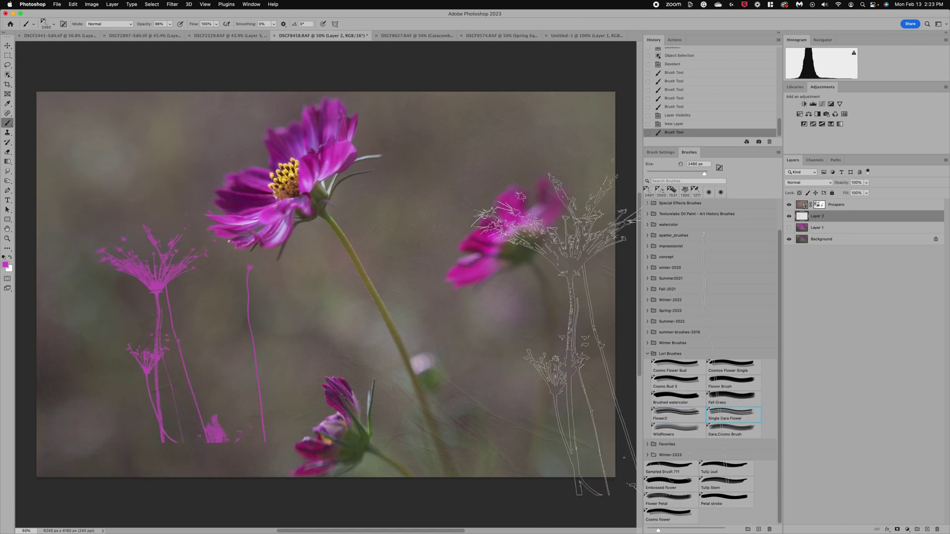
left_click(502, 379)
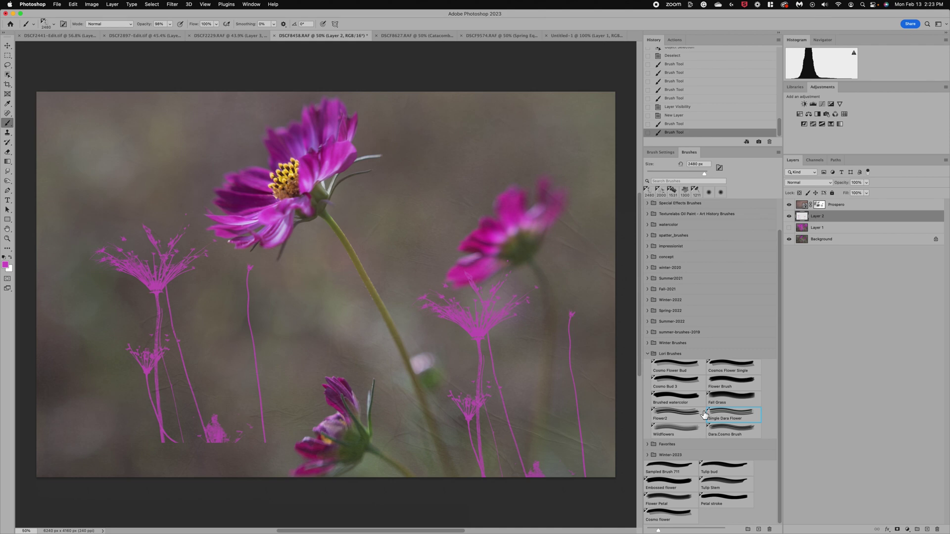
left_click(681, 434)
left_click(788, 215)
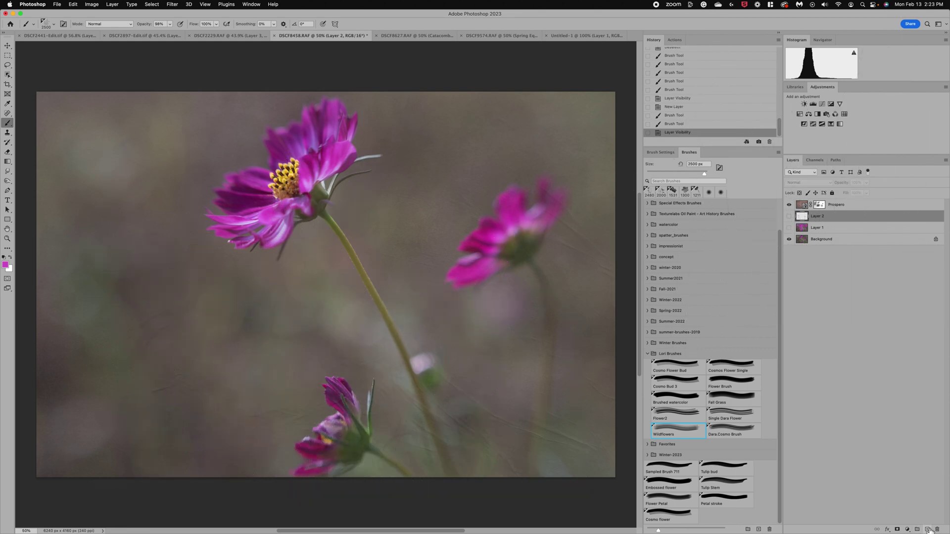
Step: Add Layer 3, try four Wildflowers stamps across the photo, then undo them
left_click(927, 529)
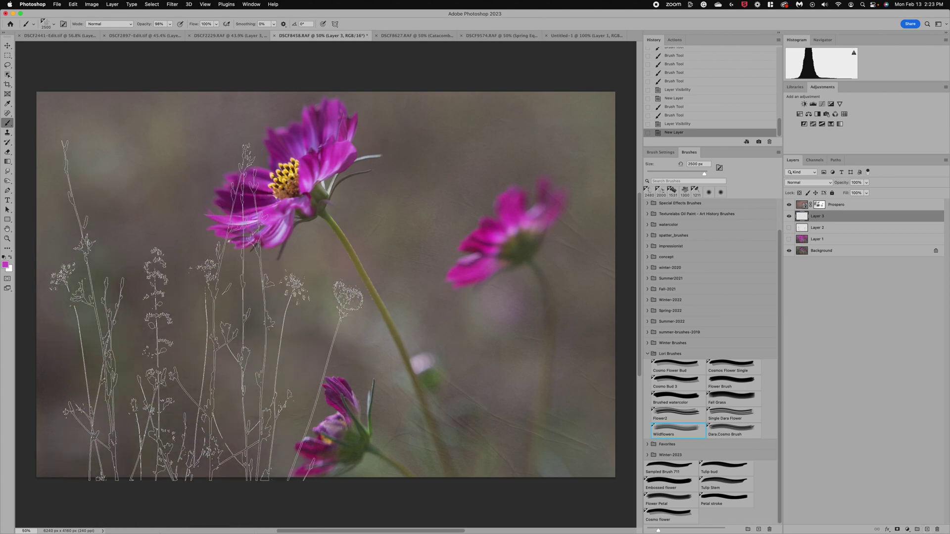
left_click(209, 310)
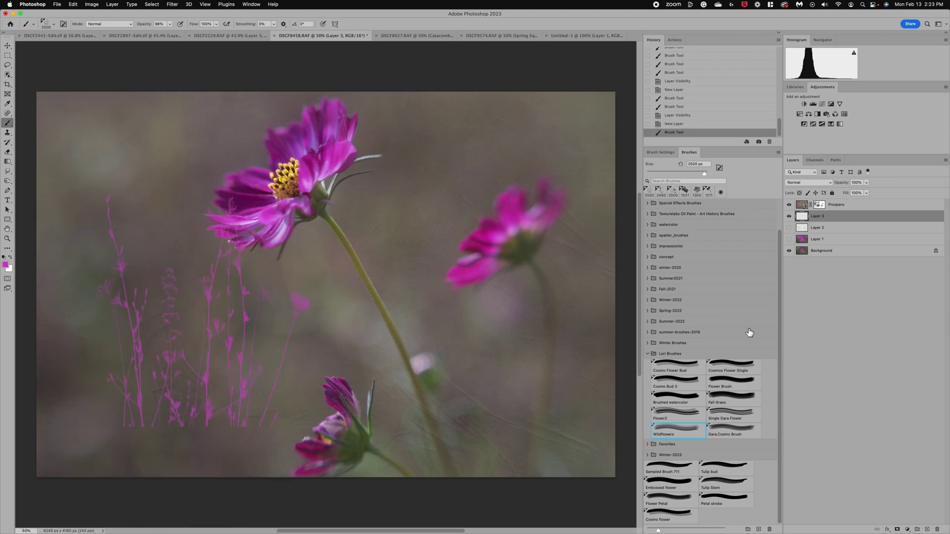
left_click(223, 336)
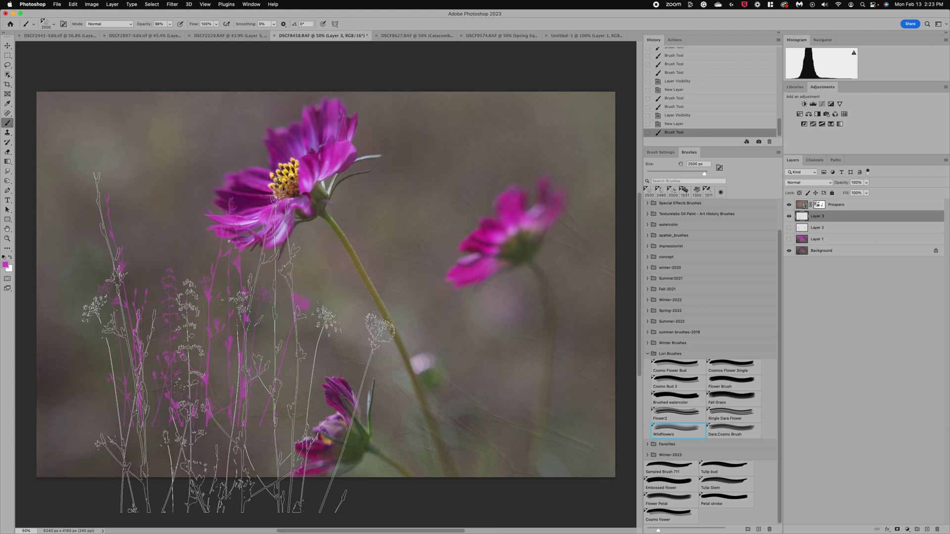
left_click(321, 272)
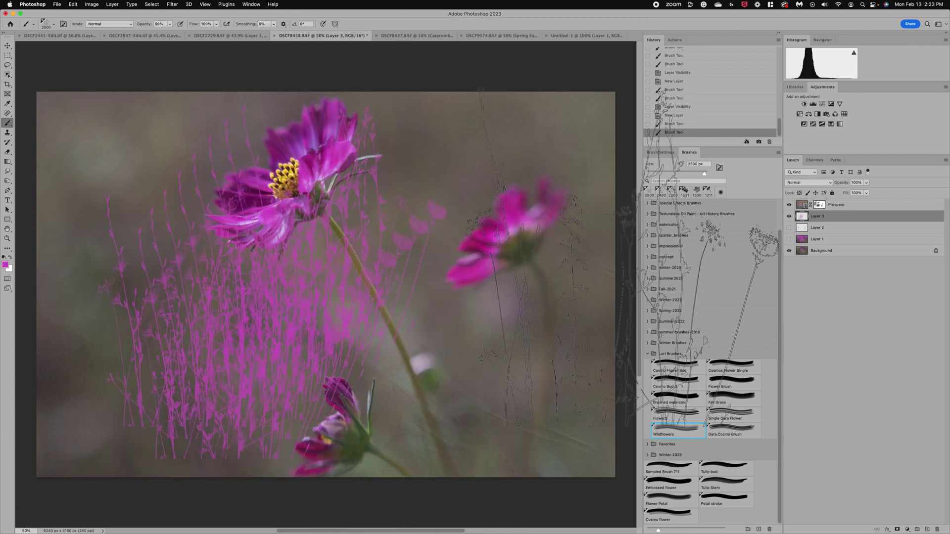
left_click(623, 259)
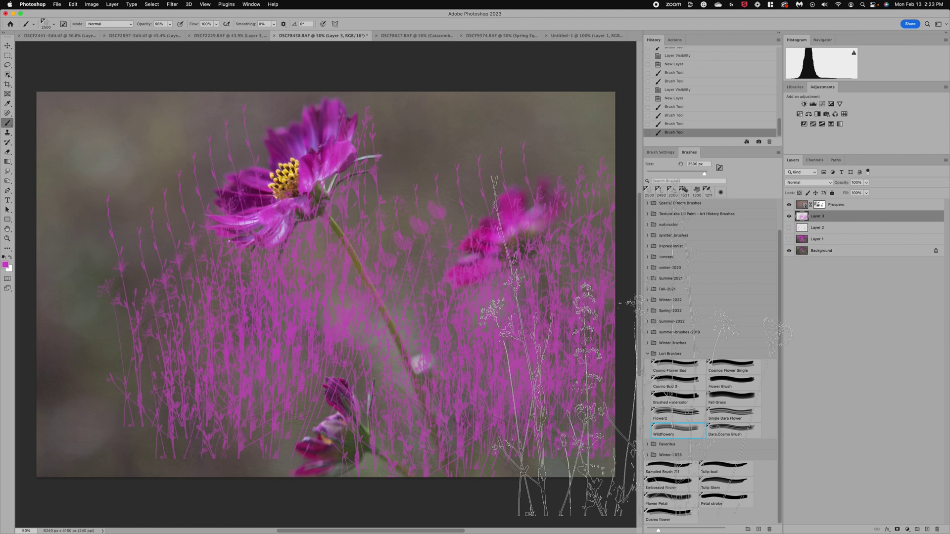
key("super+z")
key("super+z")
key("super+z")
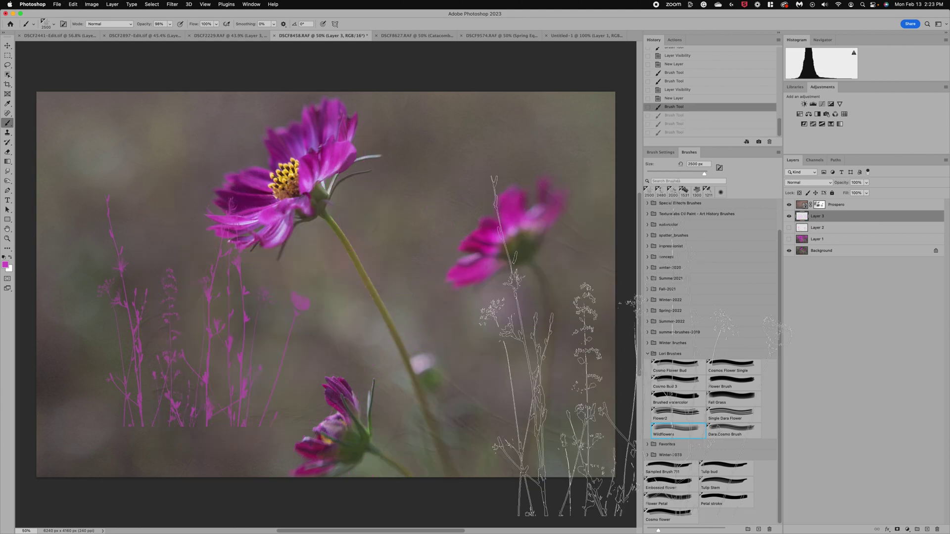
key("super+z")
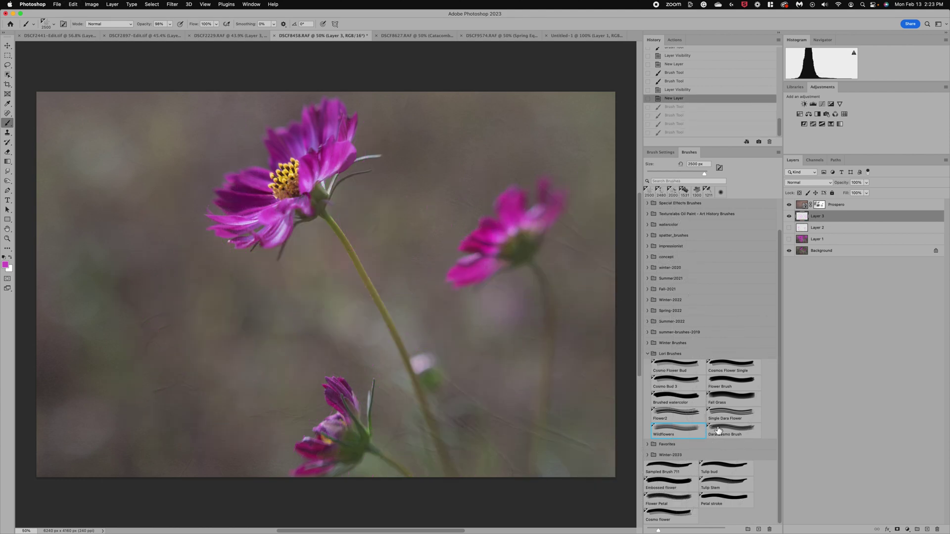
Step: With the Dara.Cosmo Brush preset, stamp four pink flower clusters across the lower left, centre and right
left_click(718, 430)
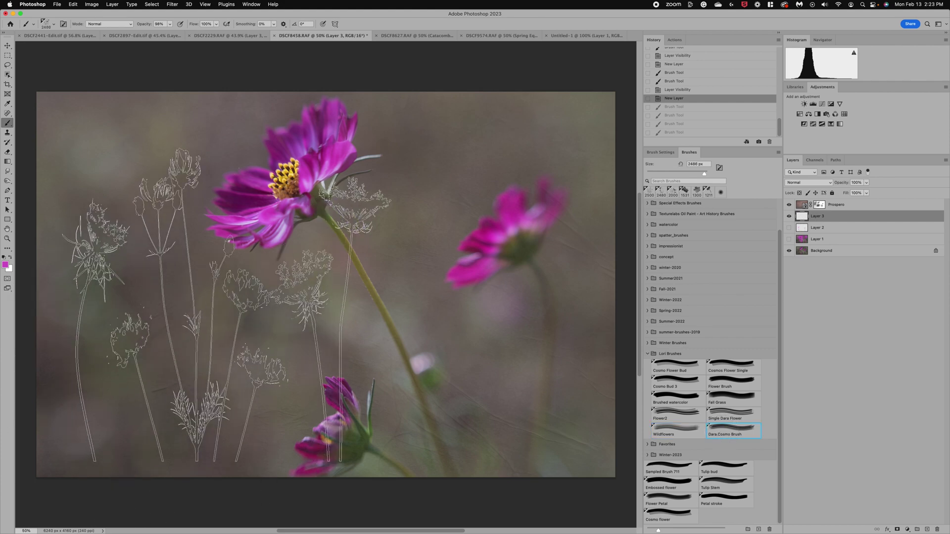
left_click(191, 328)
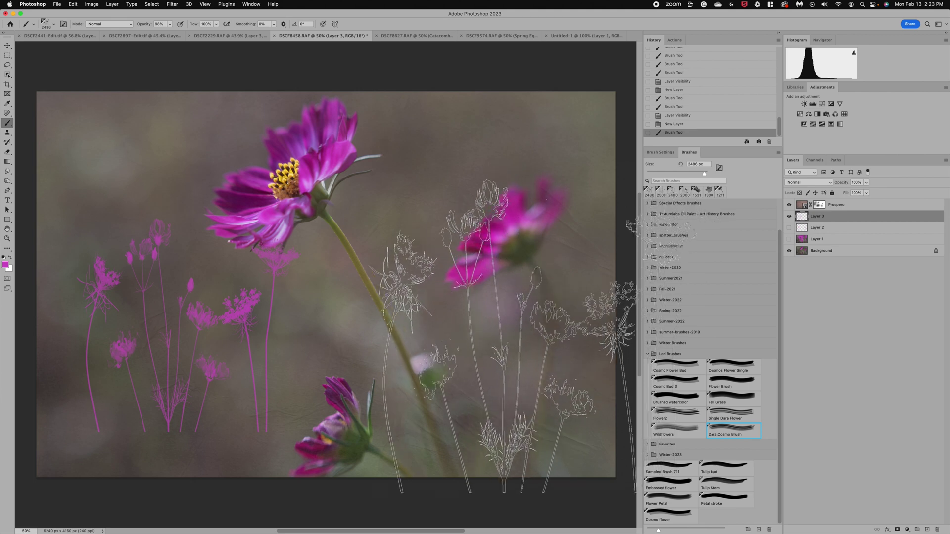
left_click(517, 363)
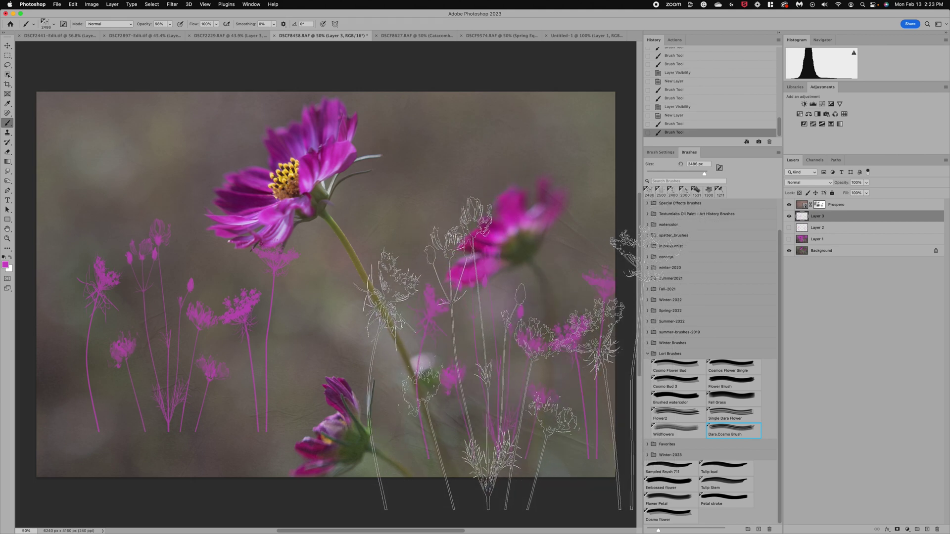
left_click(224, 368)
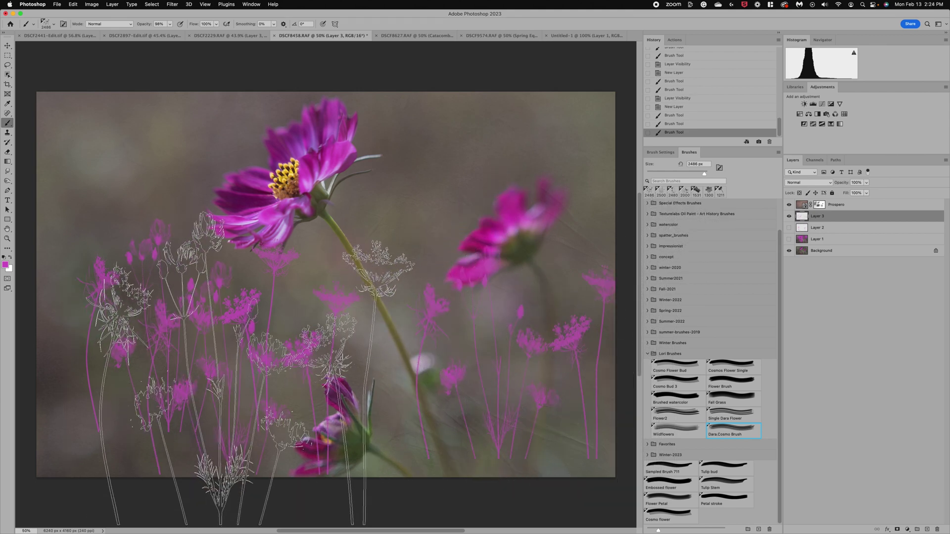
left_click(381, 379)
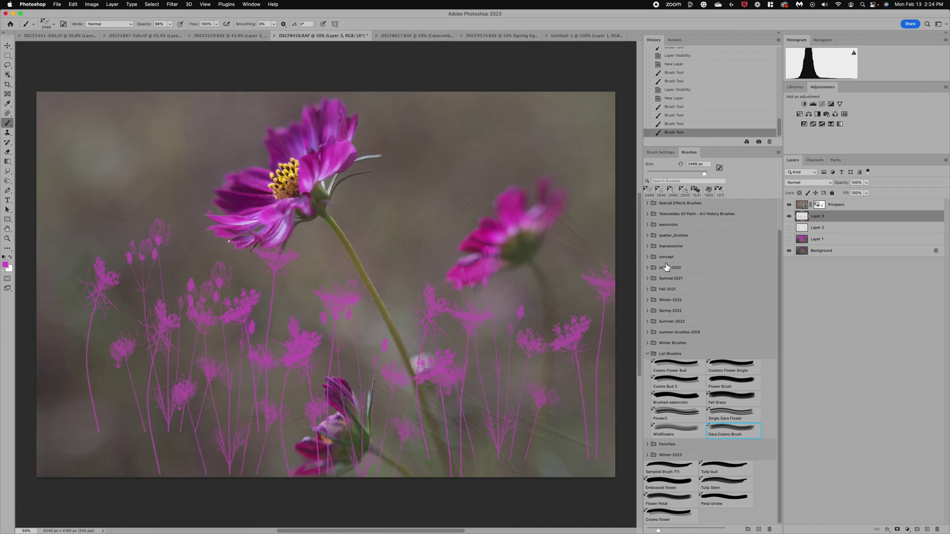
Step: Choose the 600 px Fresh Leaf preset from Spring-2022 and stamp two pink leaves near the top right
left_click(647, 311)
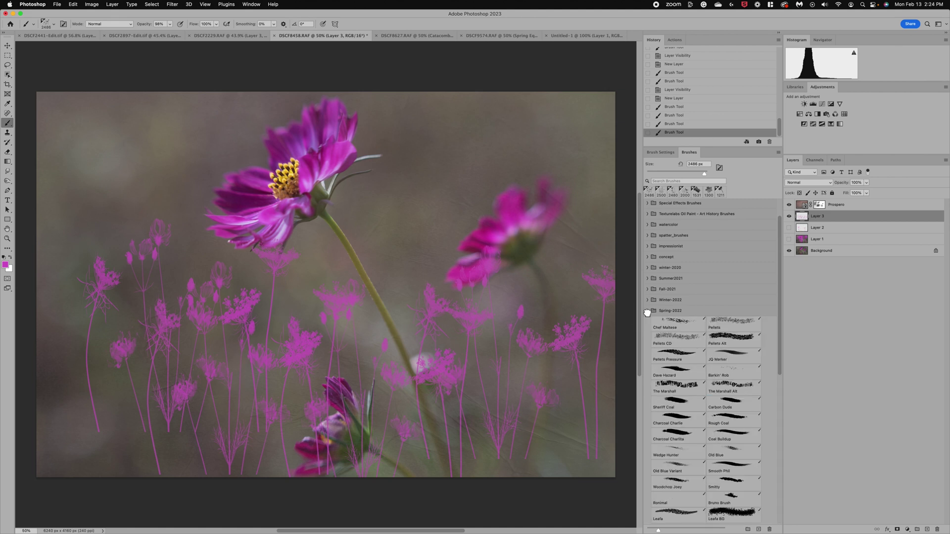
scroll(695, 433, "down", 5)
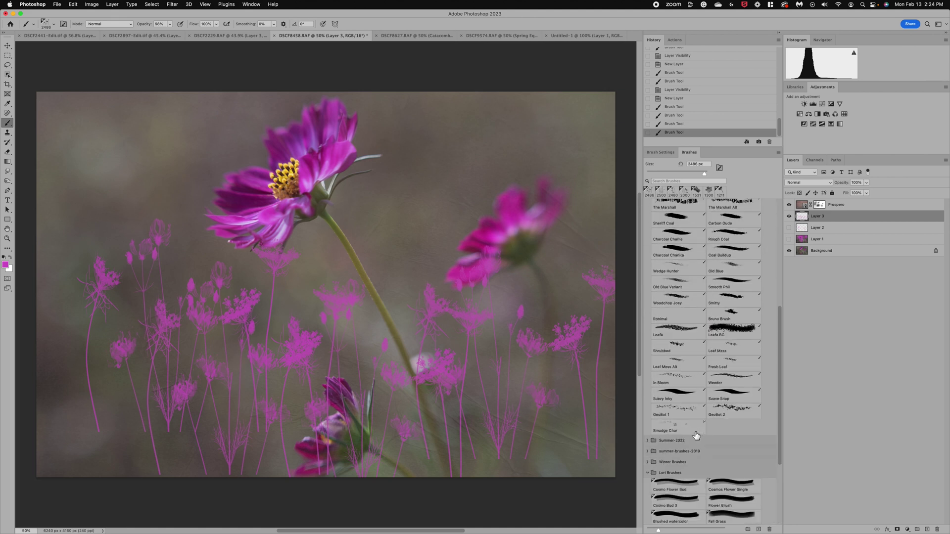
left_click(696, 435)
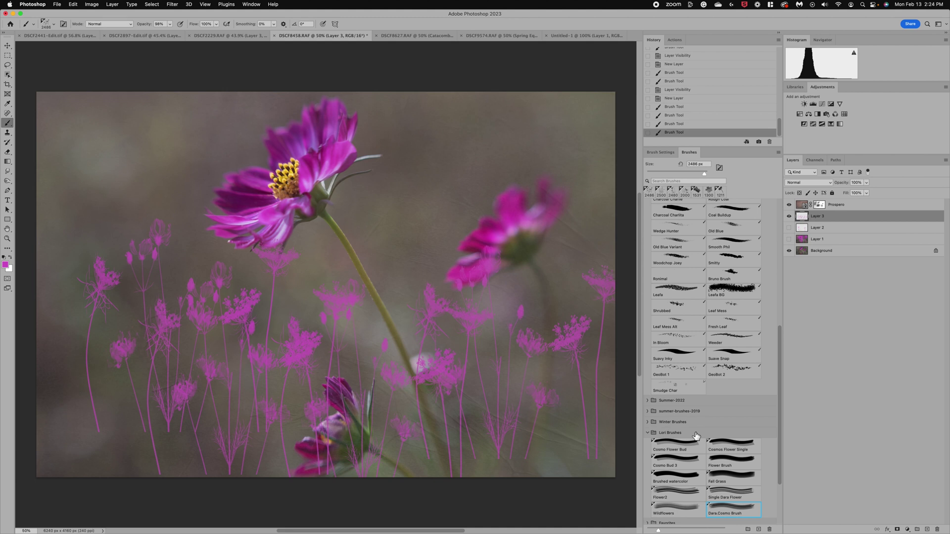
left_click(732, 322)
left_click(515, 130)
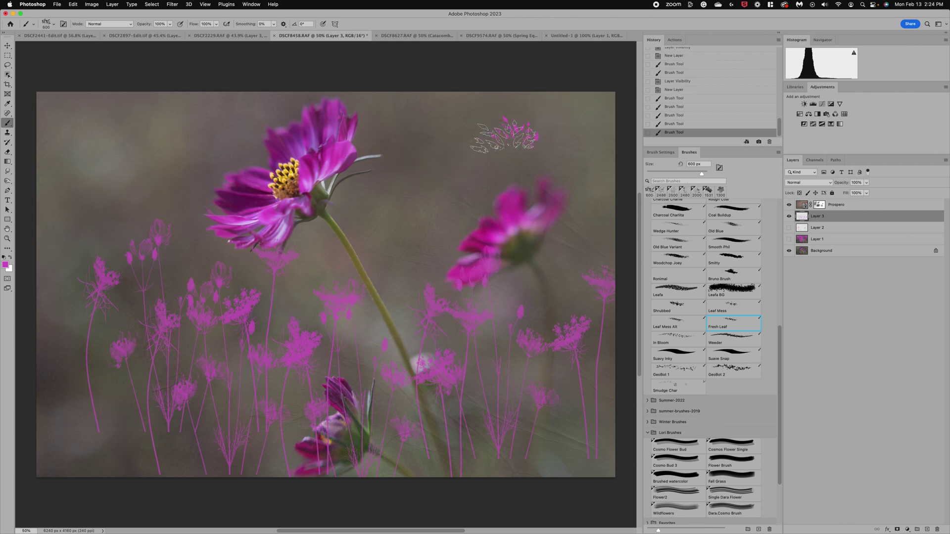
left_click(478, 156)
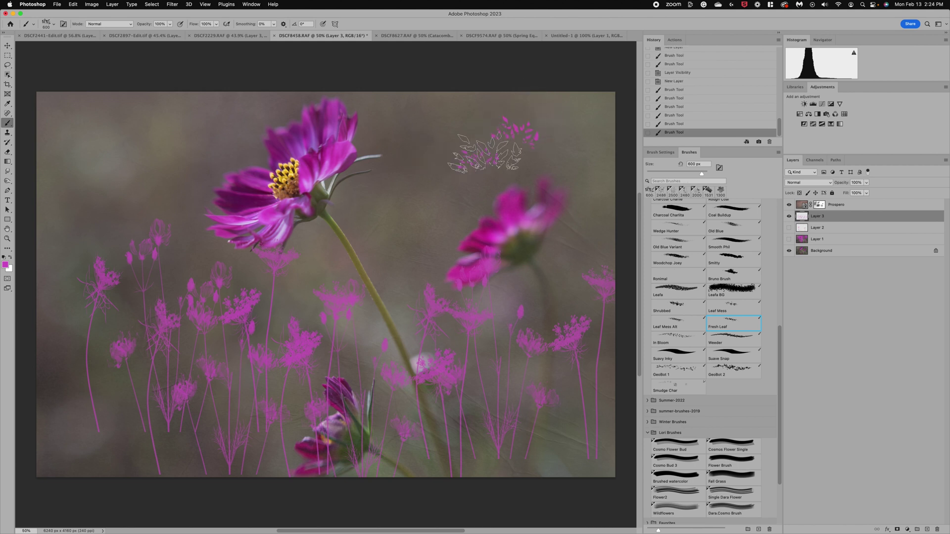